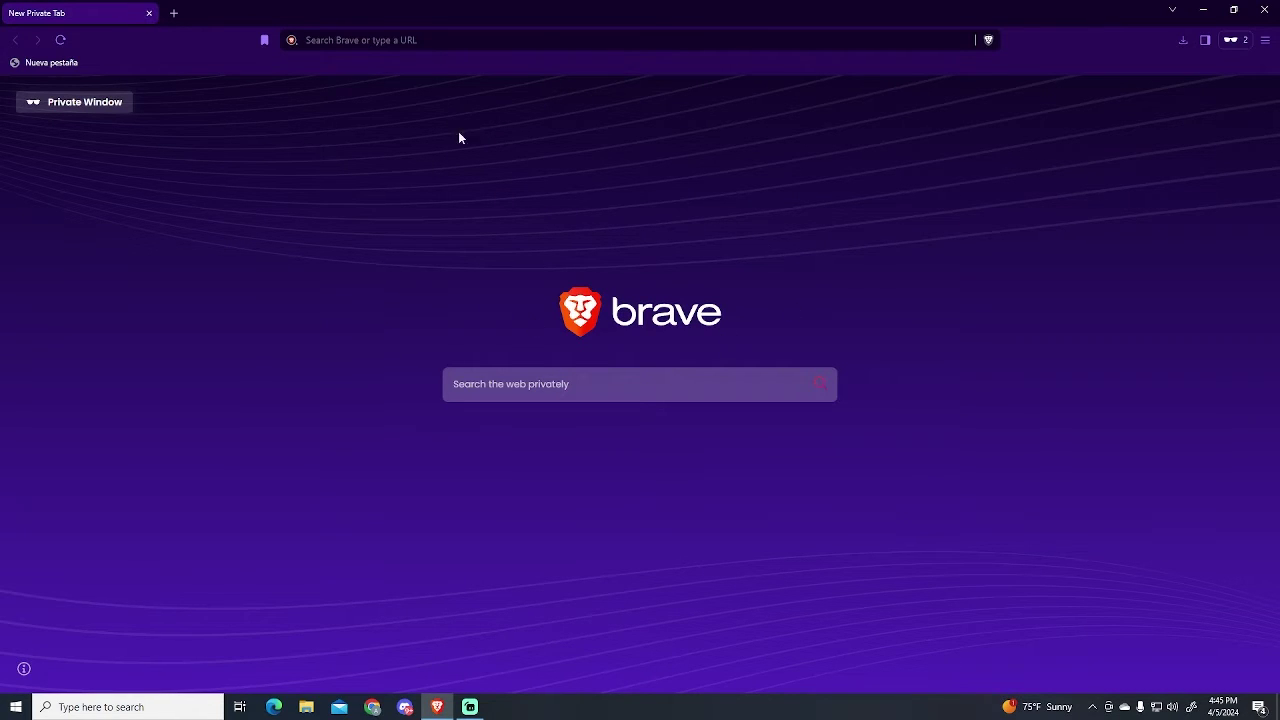
- Go to thunderstore.io and open the Content Warning community's mod listing
left_click(440, 41)
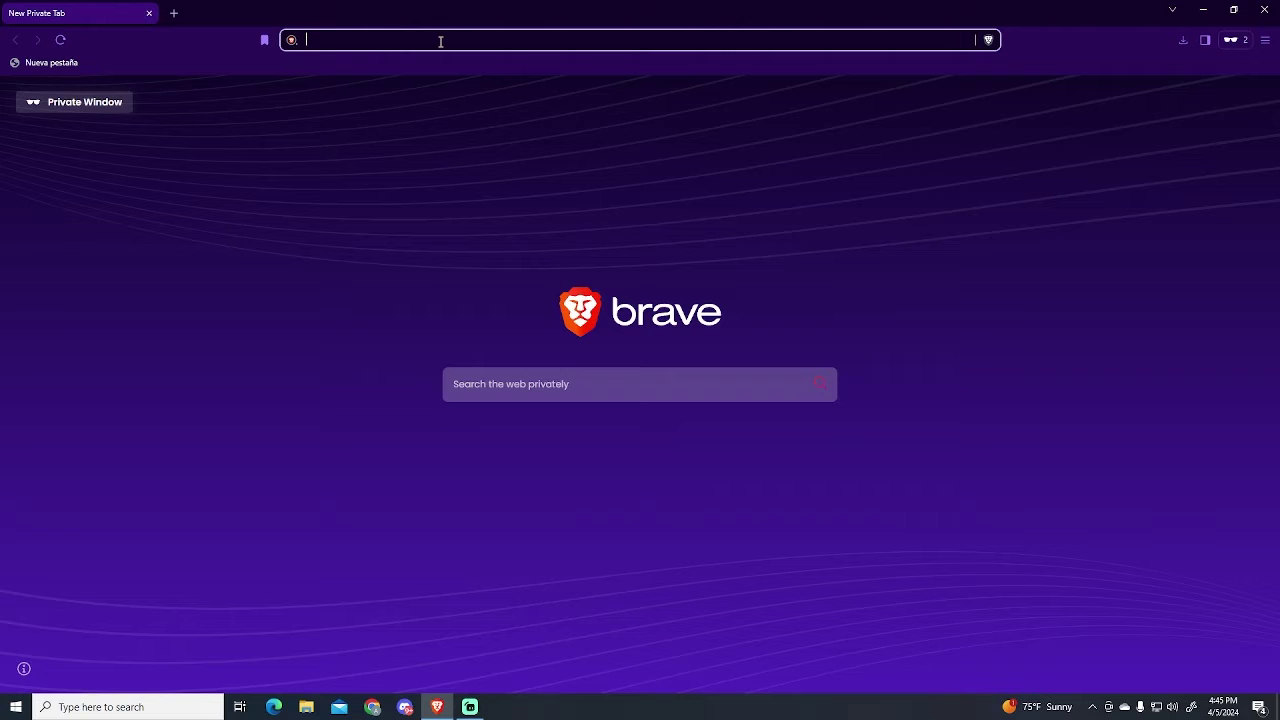
type("thunderstore.")
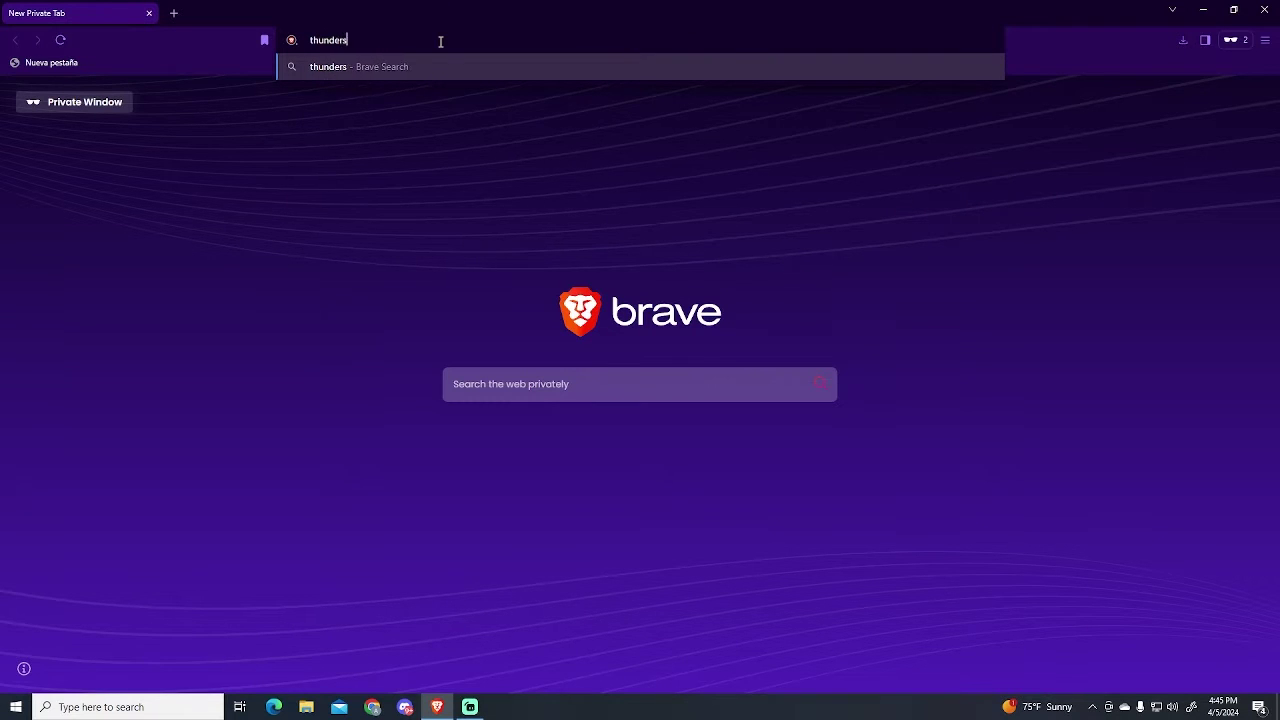
type("io")
key("Return")
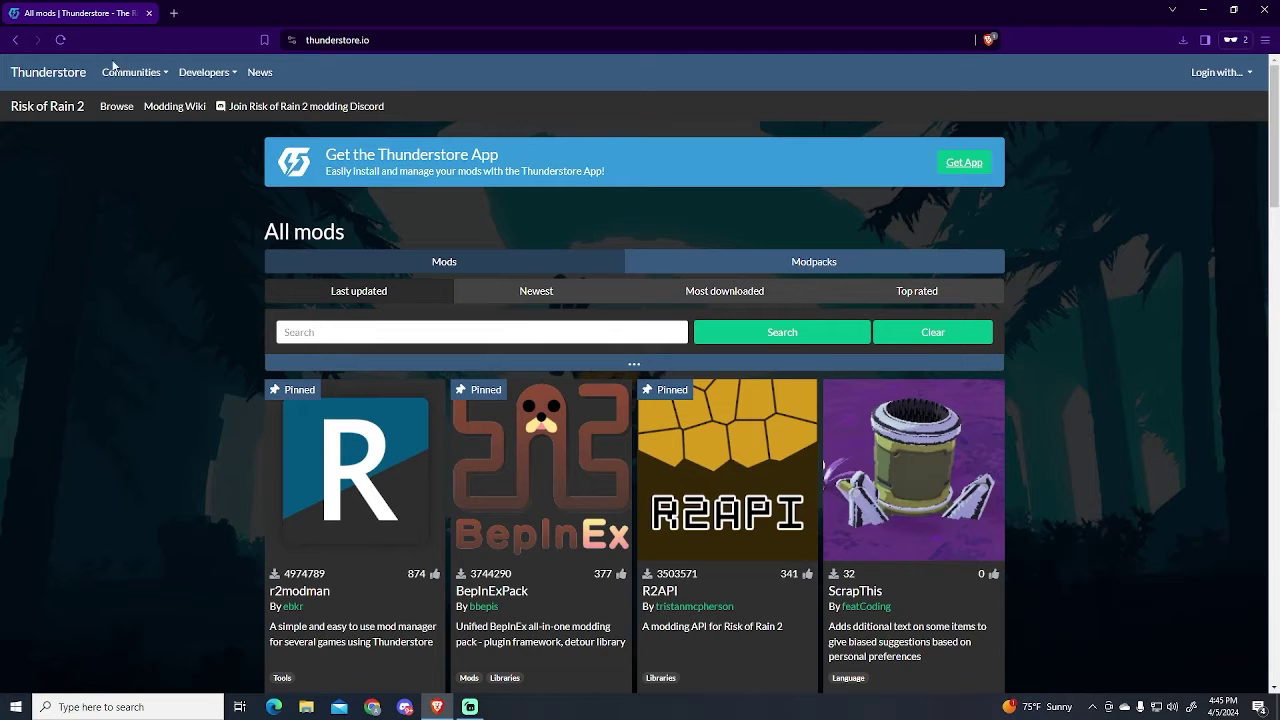
left_click(143, 78)
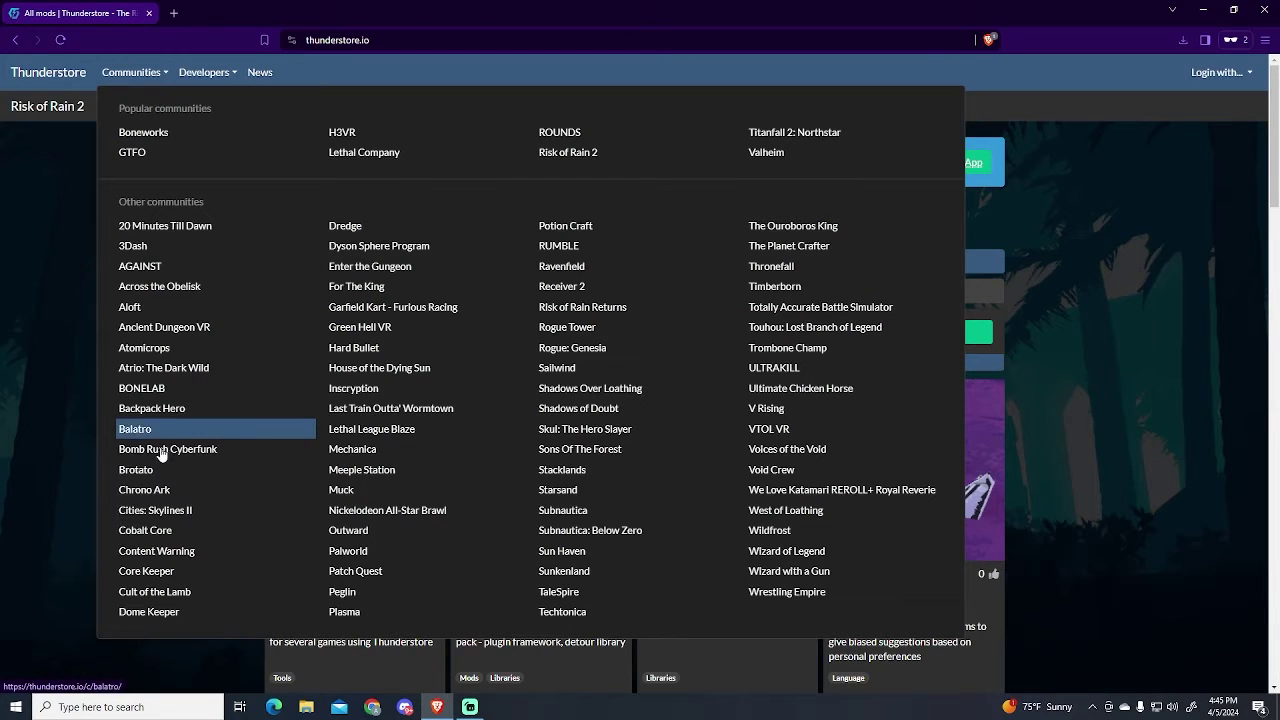
left_click(162, 558)
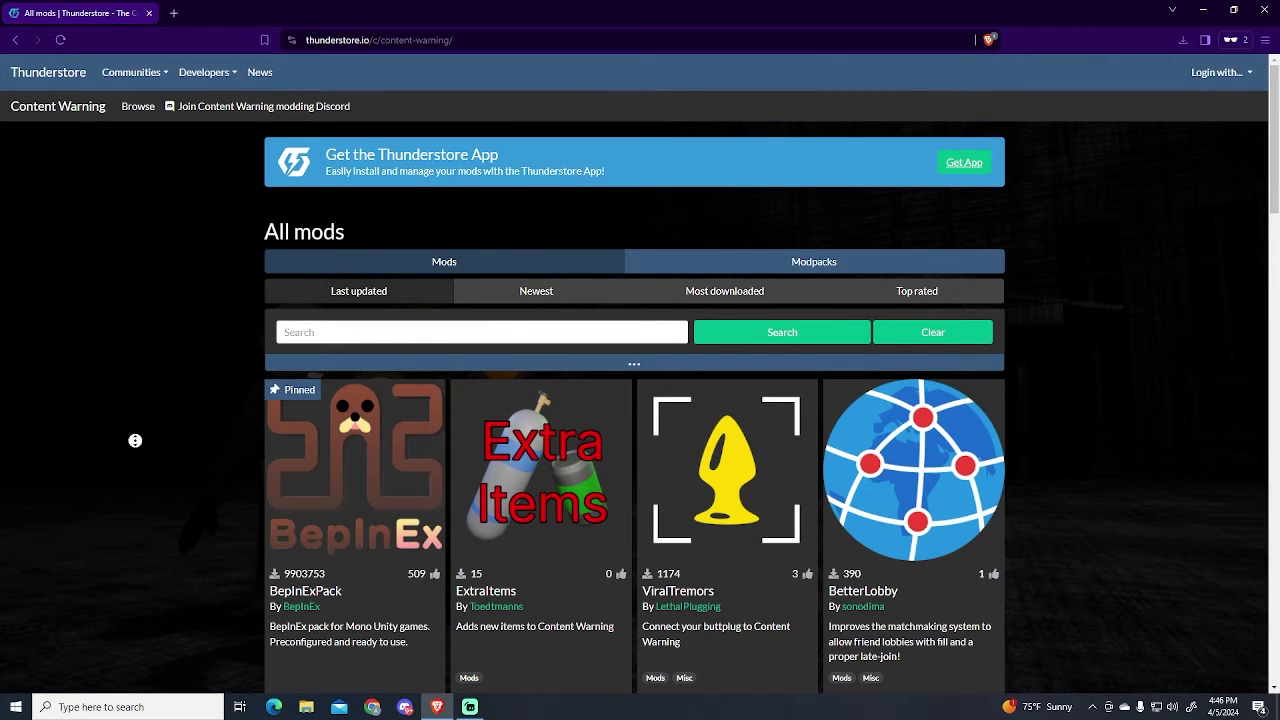
- Open the BepInExPack page and start its manual download, closing the Save As dialog unsaved
scroll(127, 501, "down", 2)
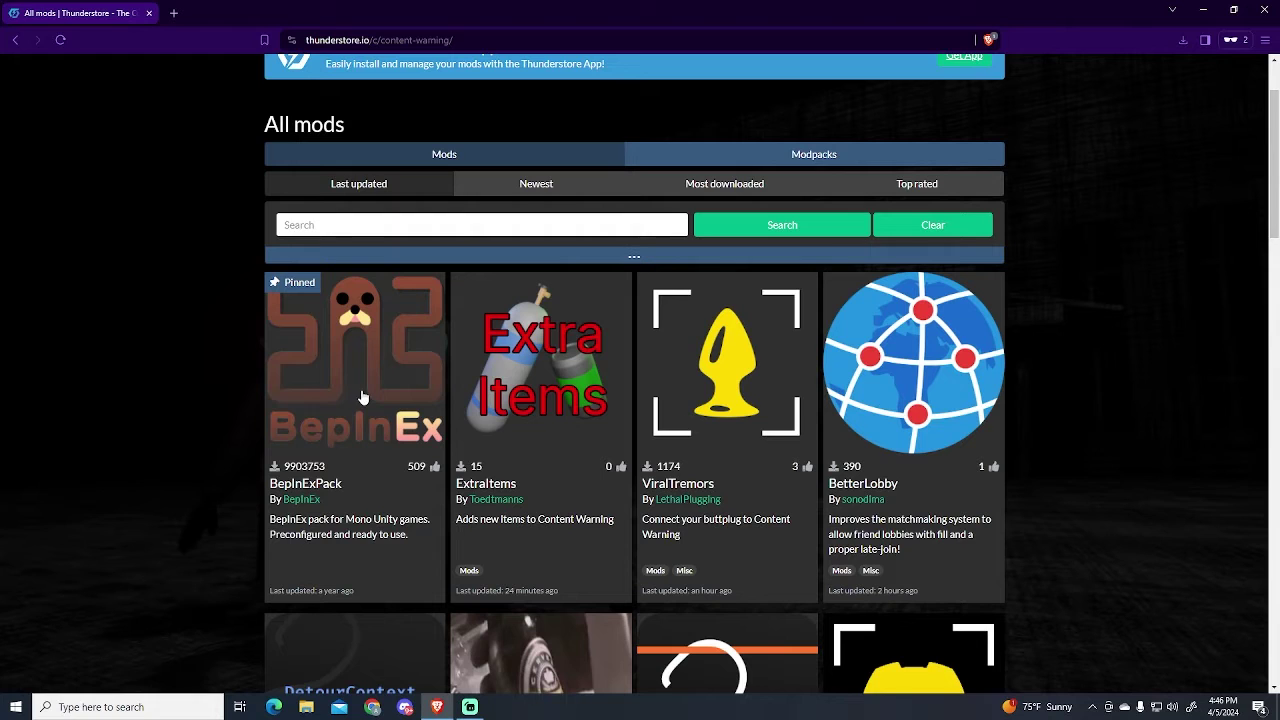
left_click(291, 588)
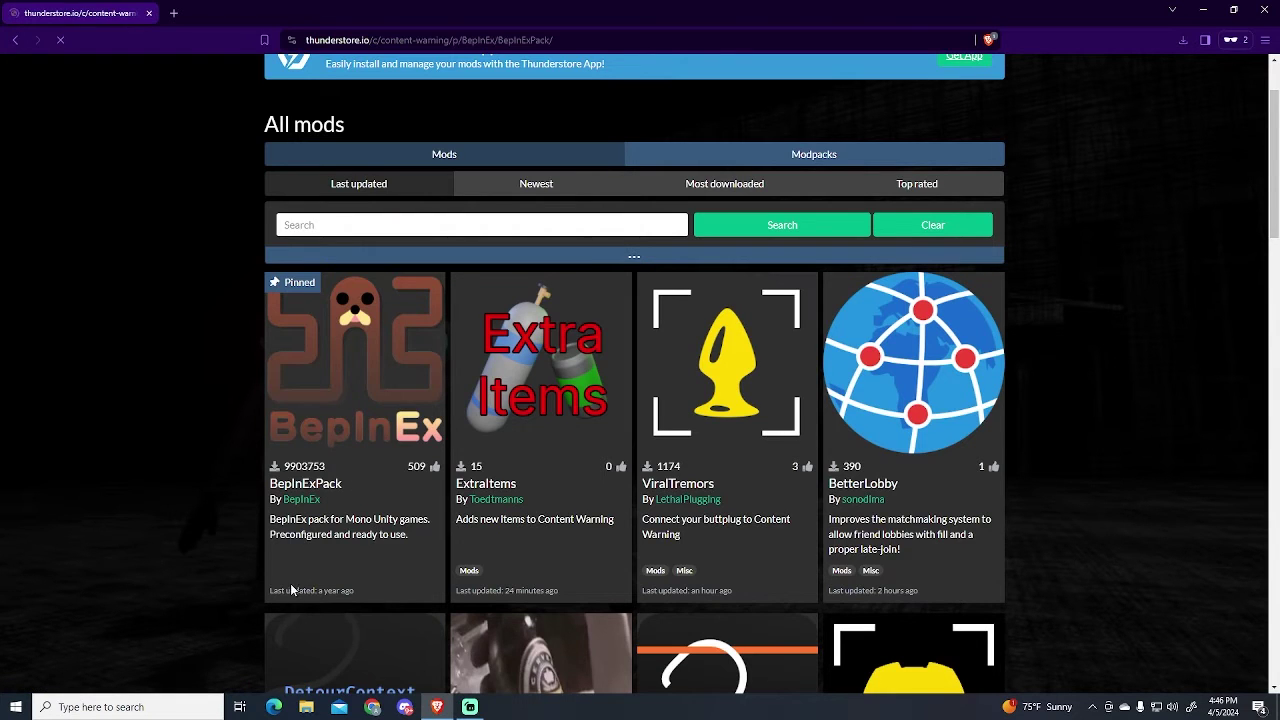
scroll(956, 443, "down", 3)
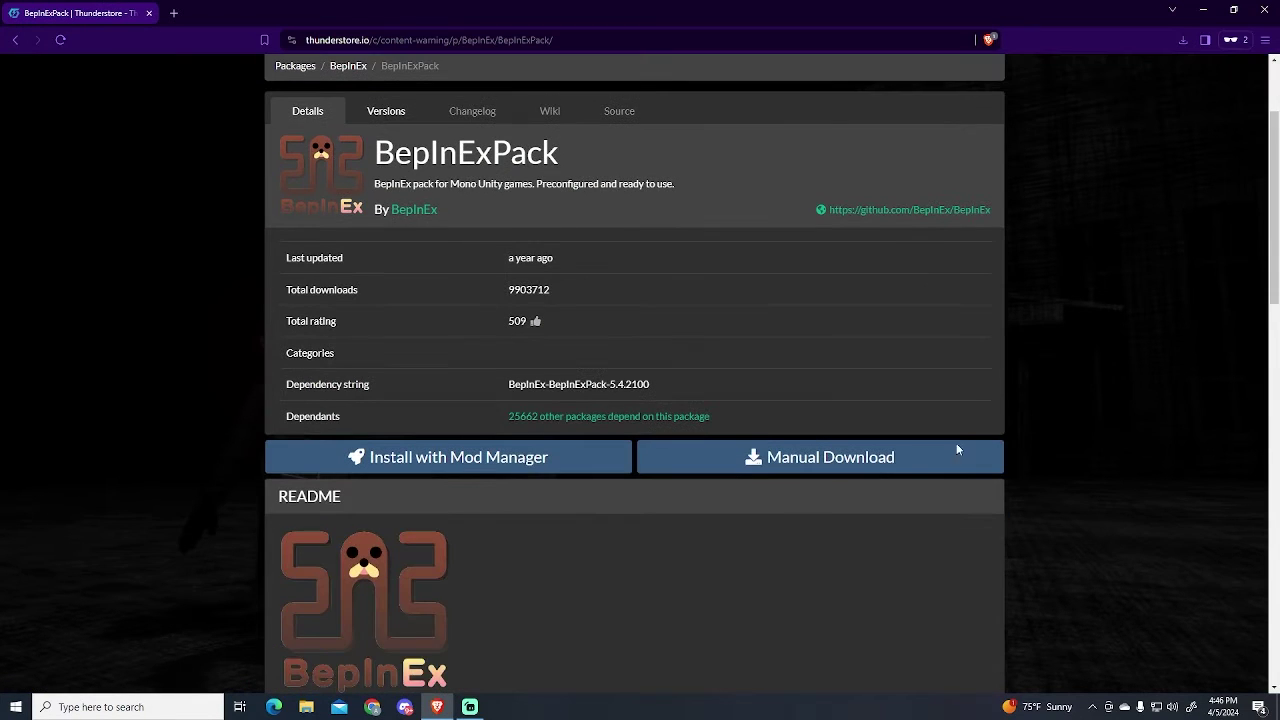
left_click(846, 459)
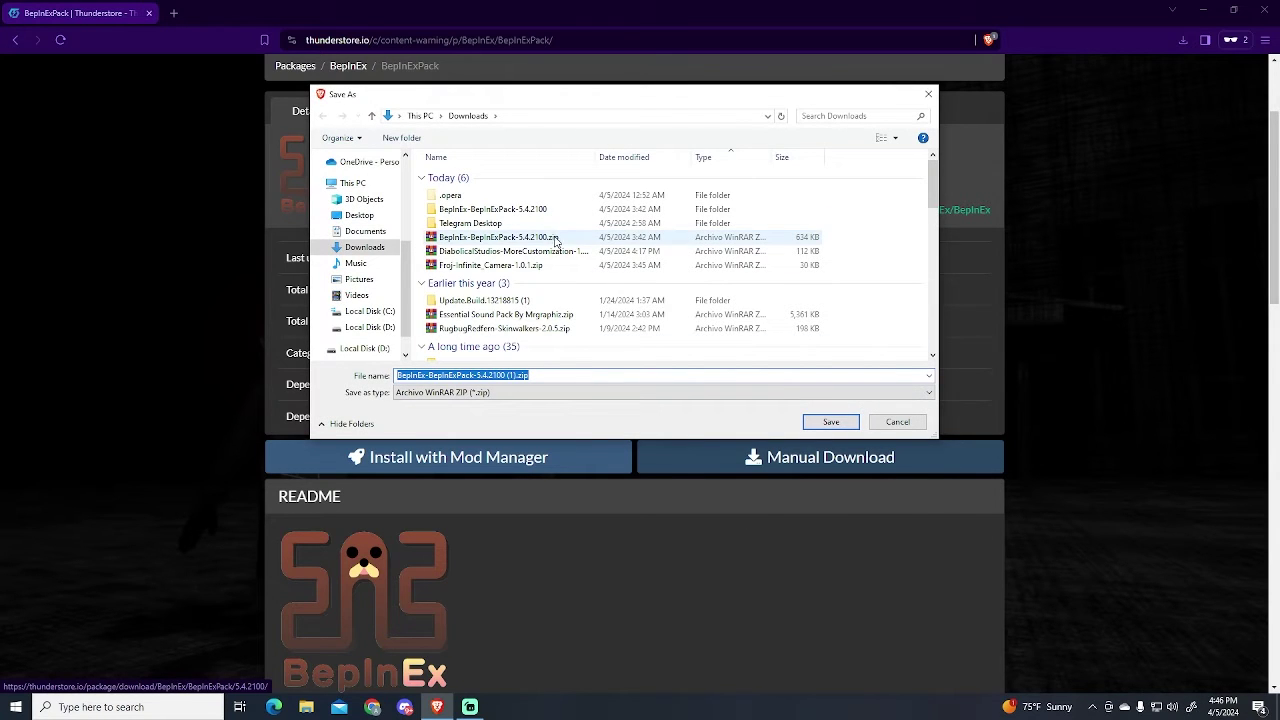
left_click(928, 95)
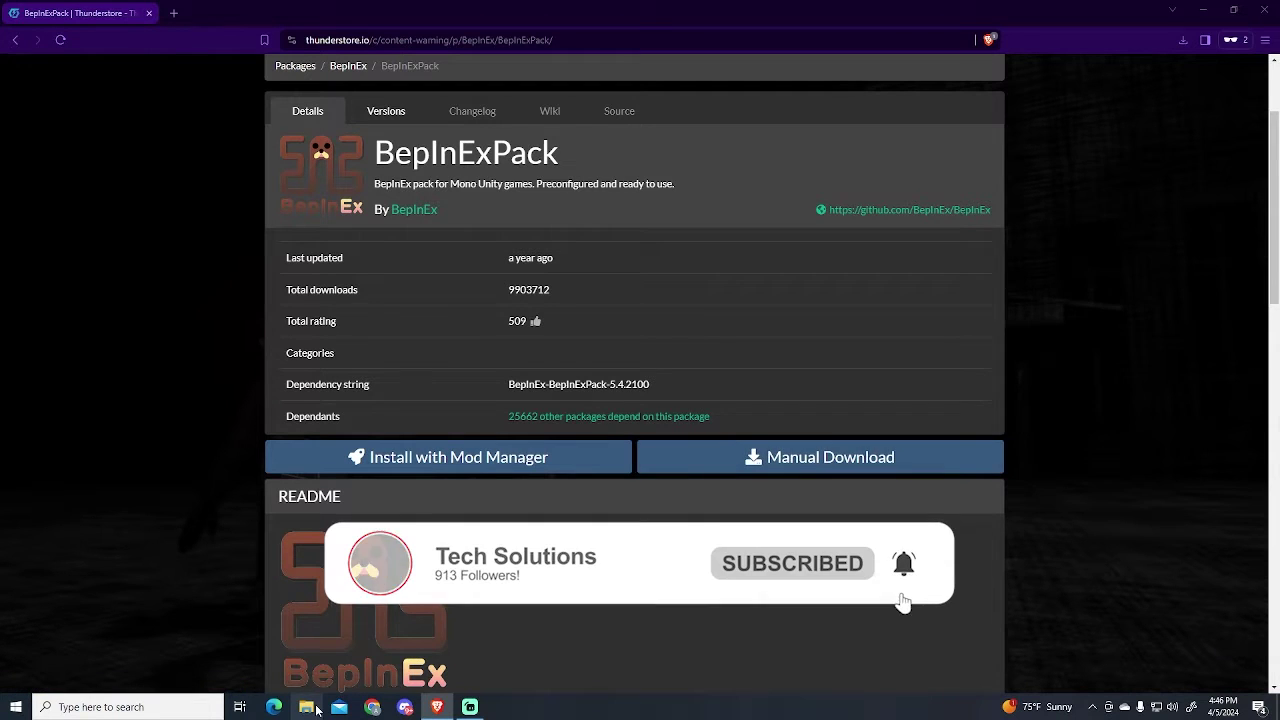
- Open the Downloads folder and bring up the actions for the BepInExPack zip
left_click(316, 707)
left_click(652, 336)
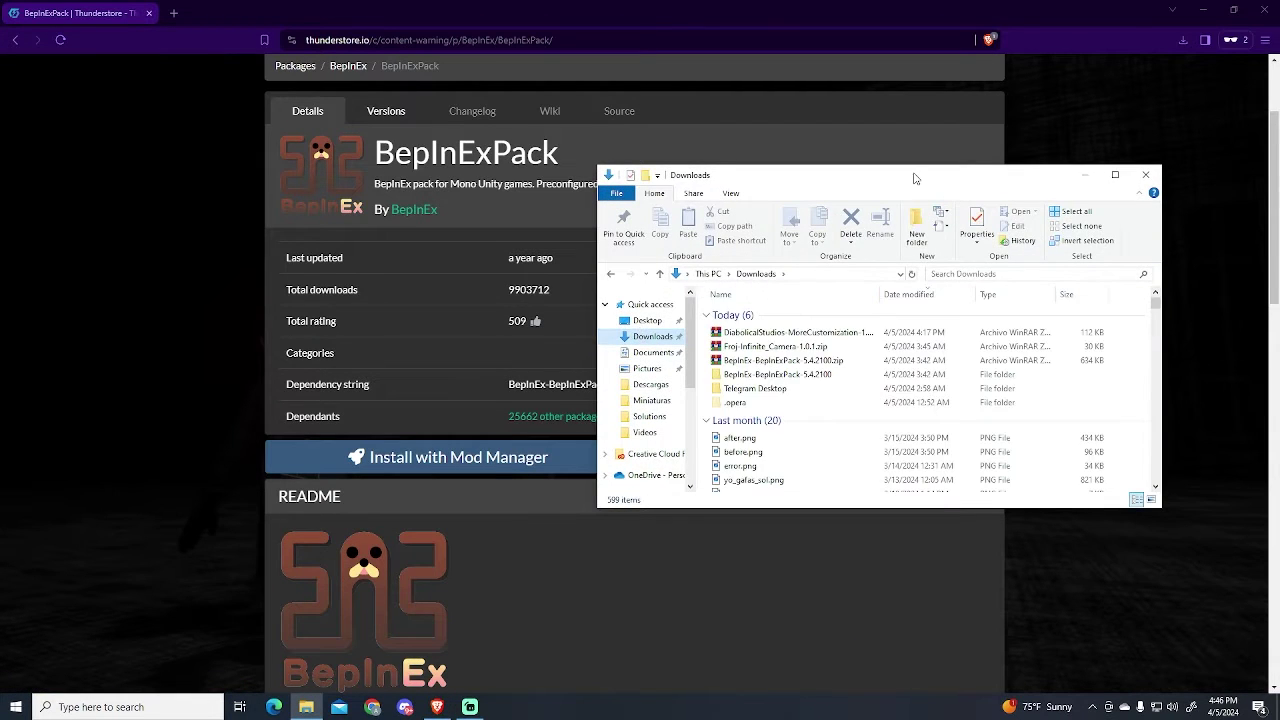
left_click_drag(914, 178, 369, 227)
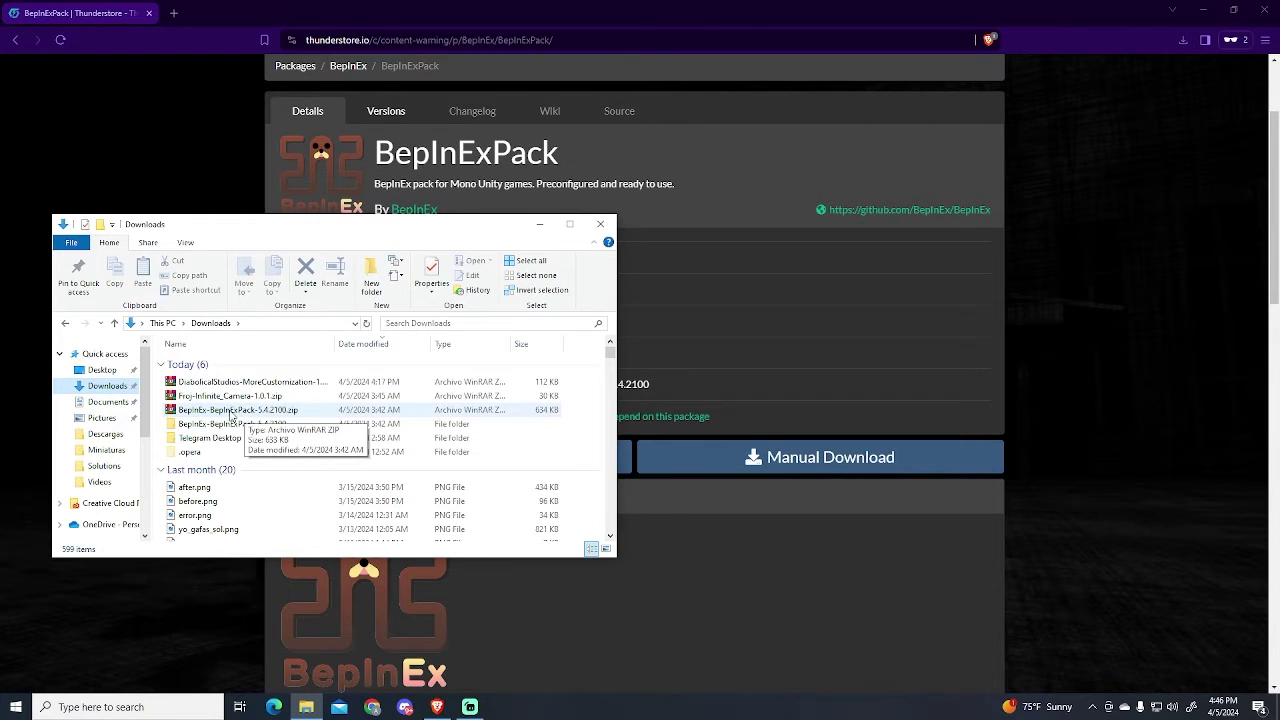
left_click(236, 414)
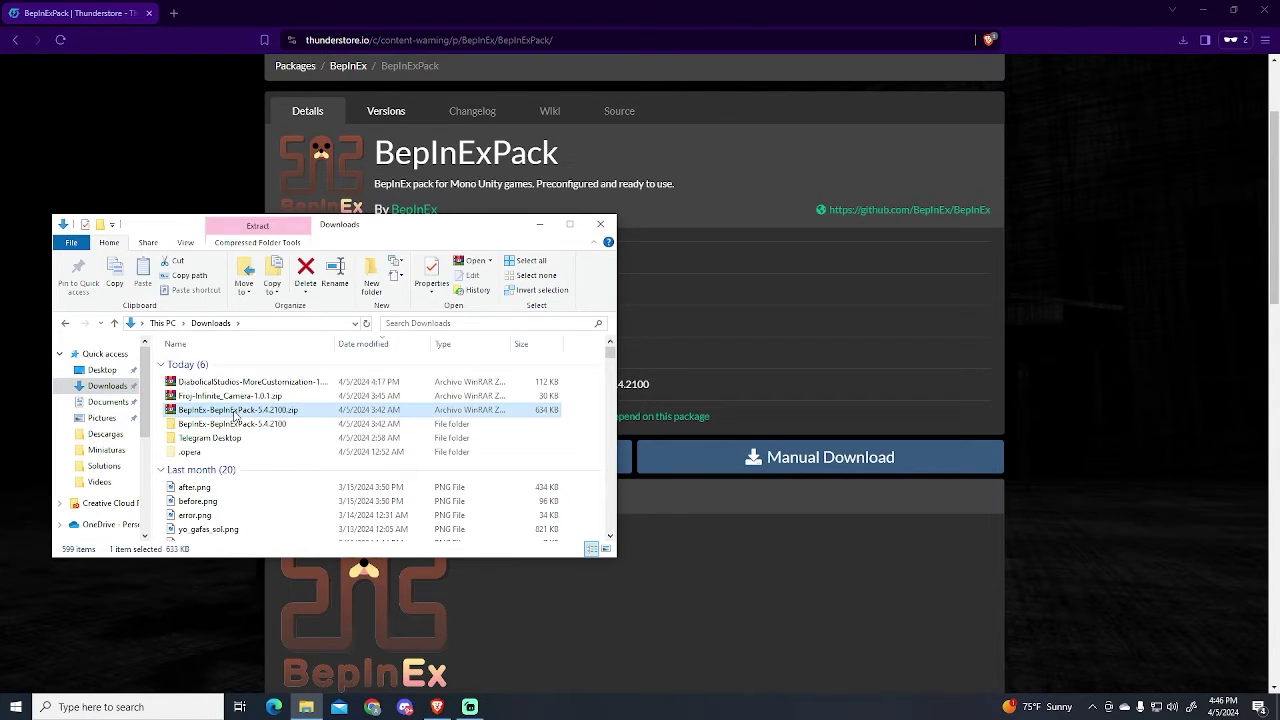
right_click(236, 415)
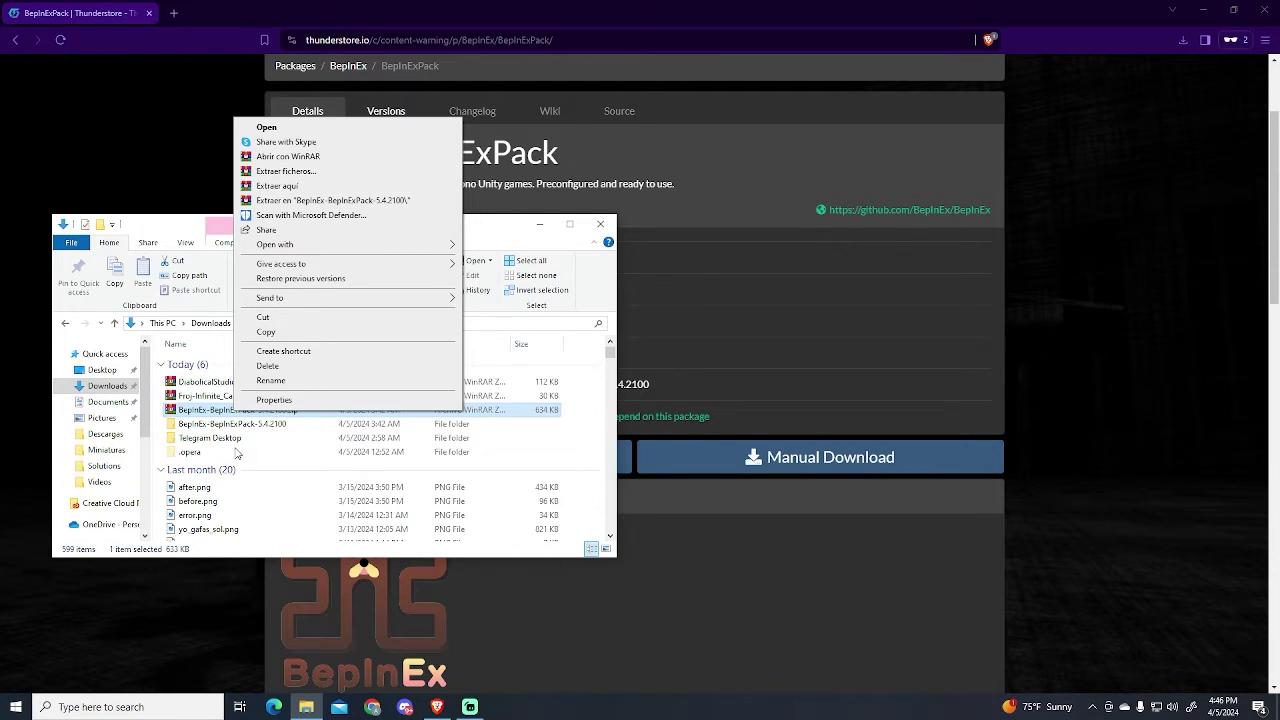
- Open BepInEx-BepInExPack-5.4.2100 > BepInExPack and review its three items
left_click(244, 429)
double_click(257, 428)
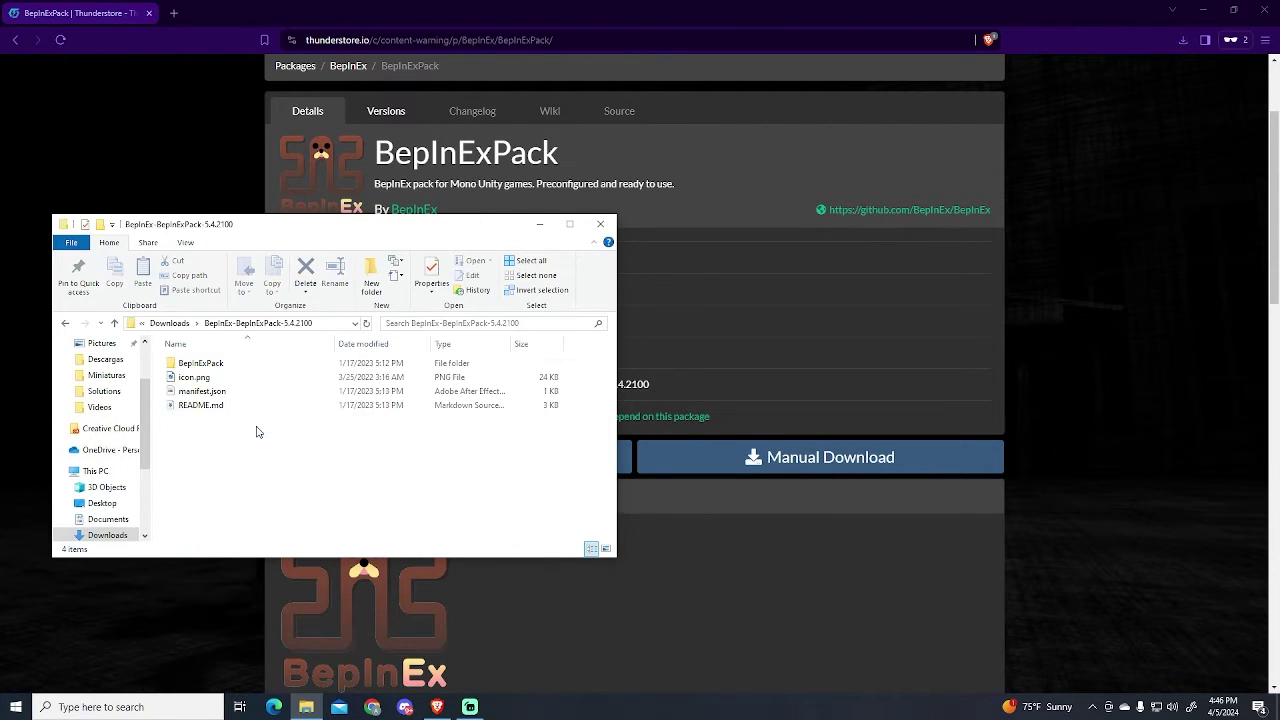
left_click_drag(372, 225, 625, 193)
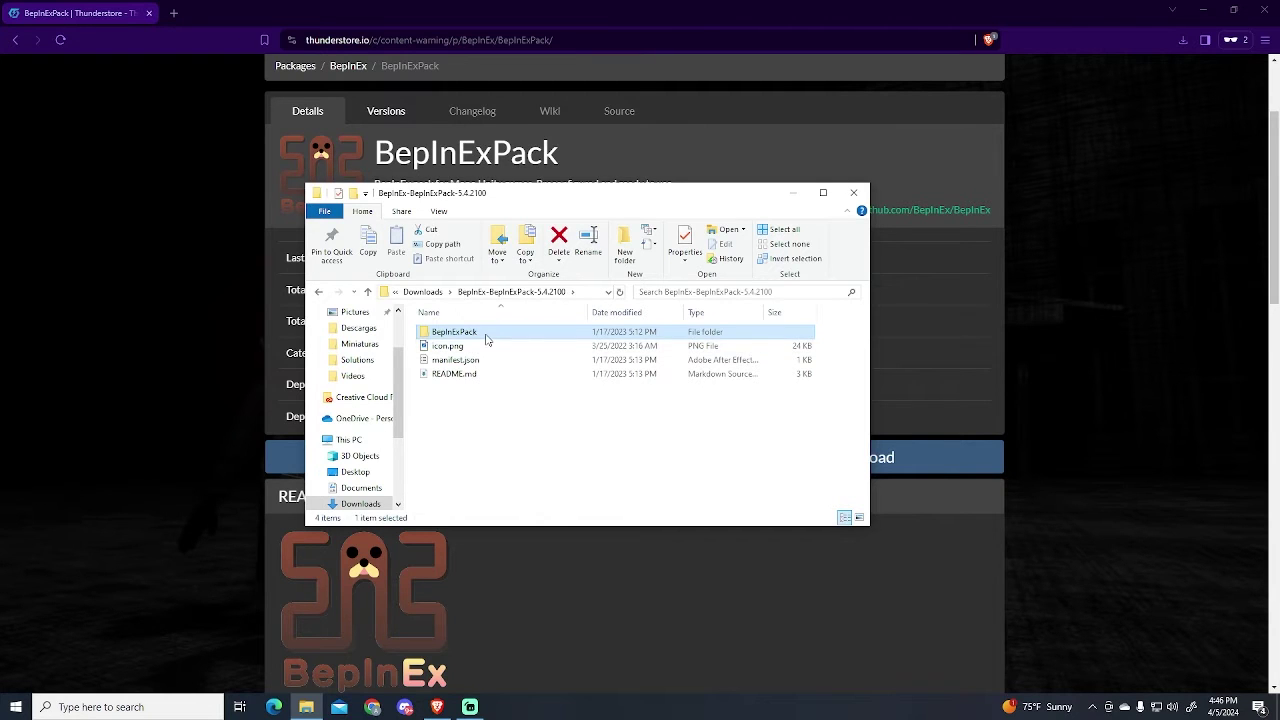
double_click(484, 333)
left_click_drag(477, 420, 484, 335)
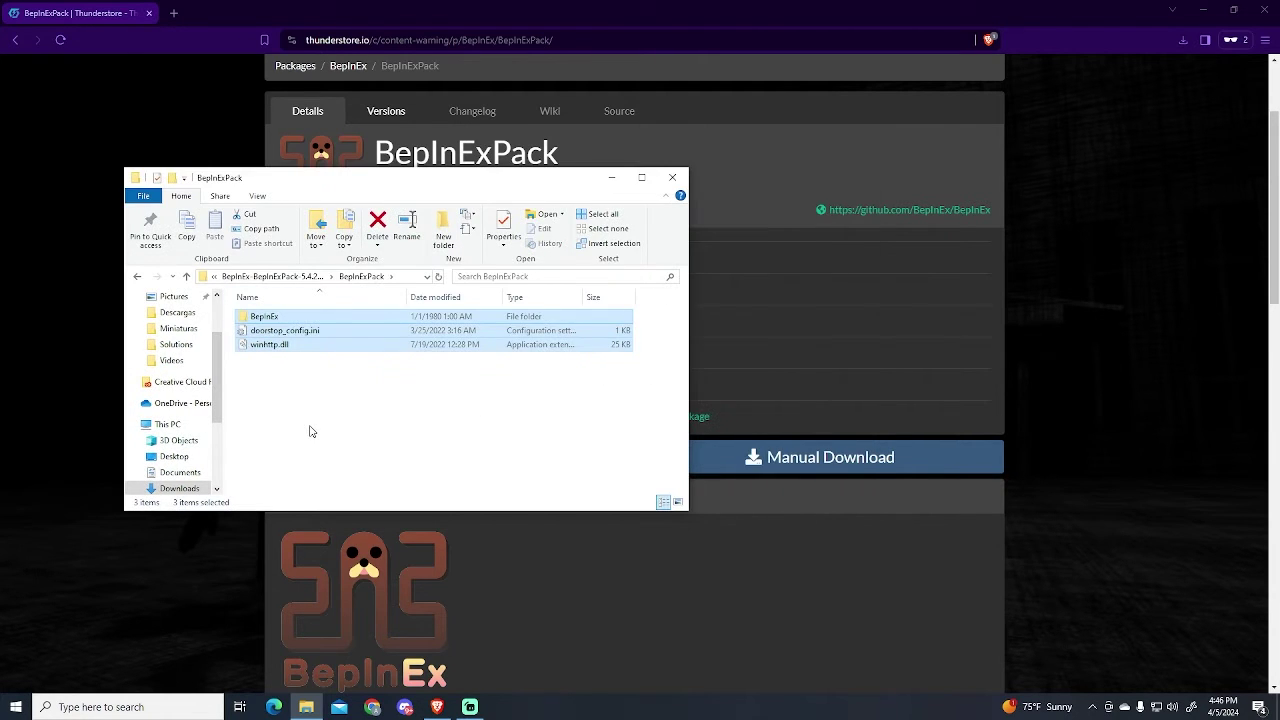
left_click(307, 431)
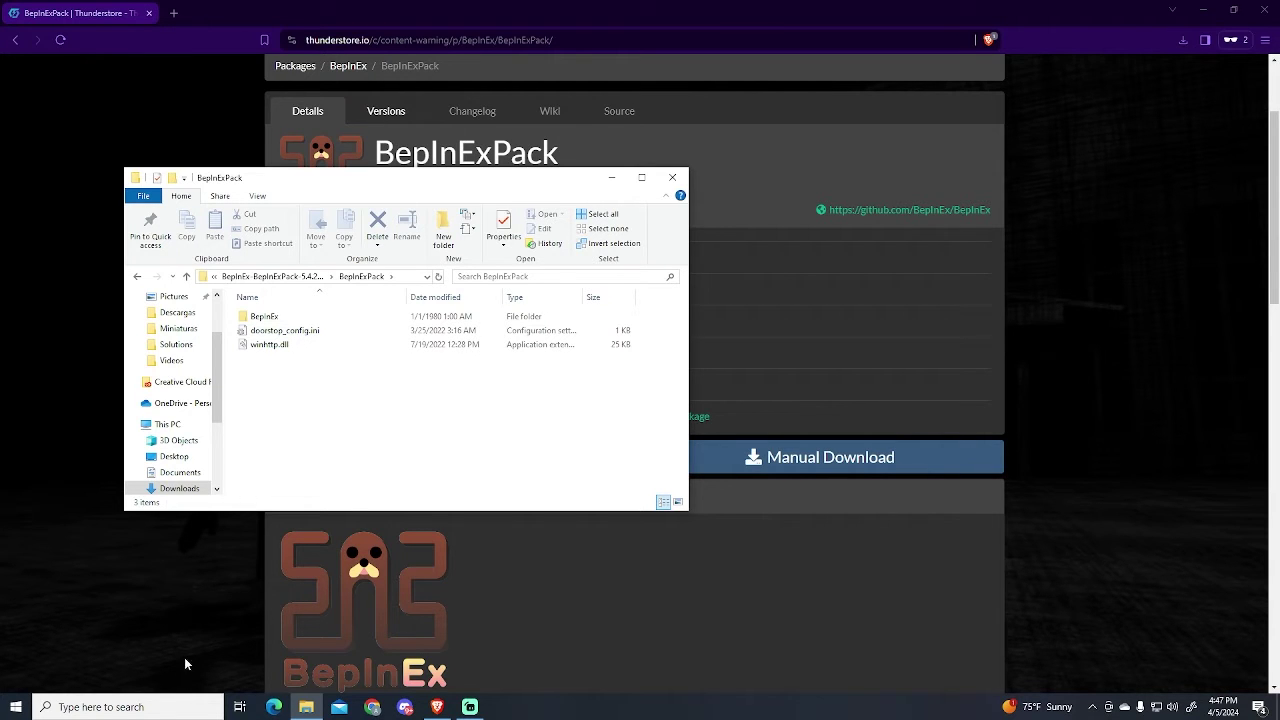
- Launch Steam and browse Content Warning's local files from the Library, reviewing its six files
left_click(150, 705)
type("steam")
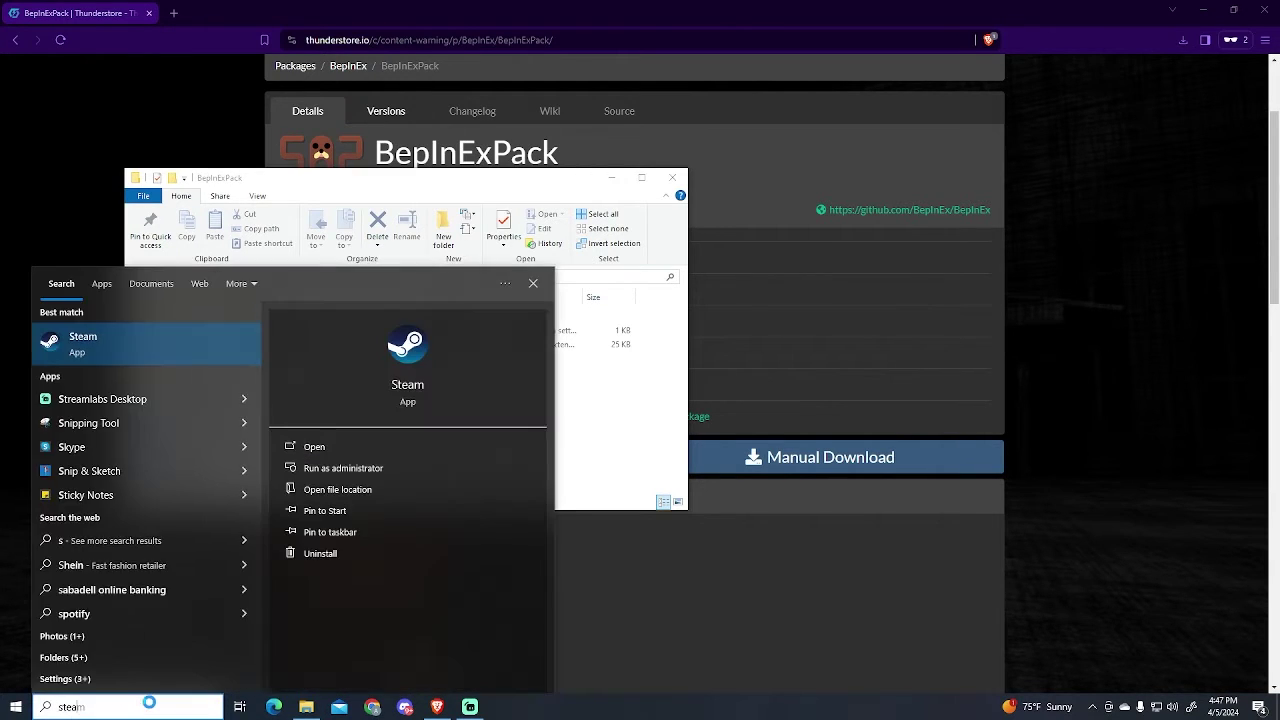
key("Return")
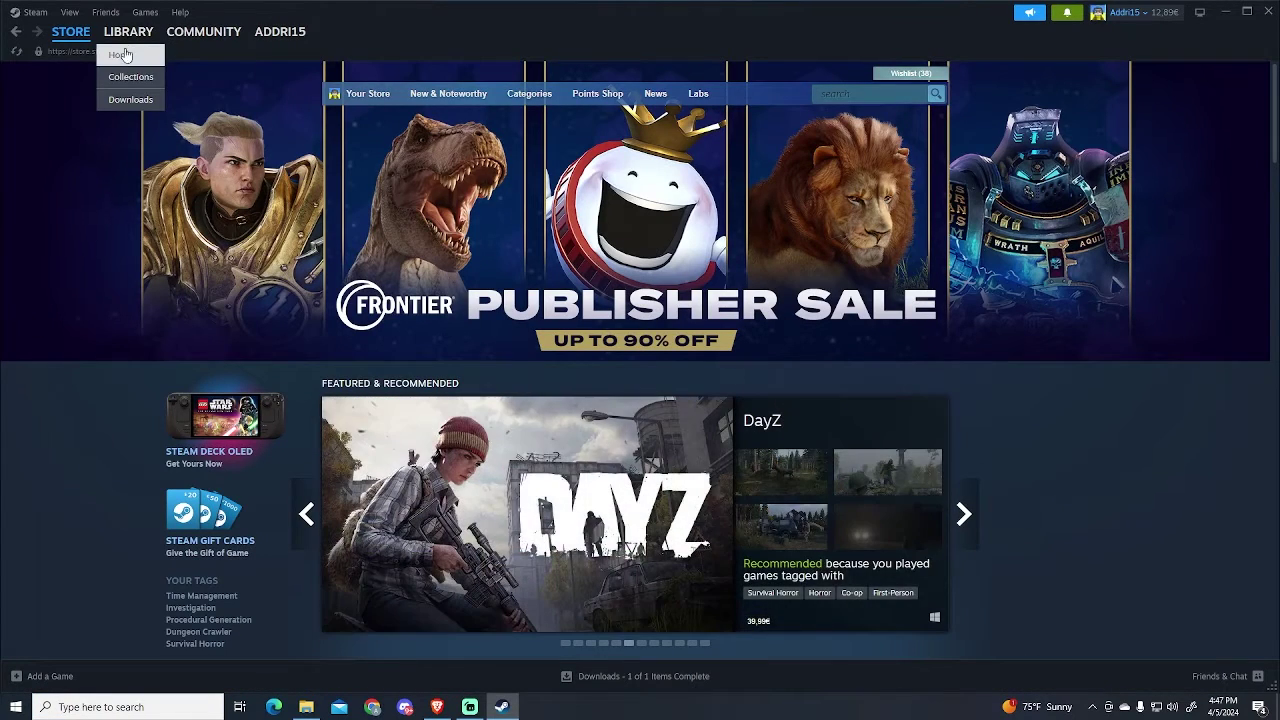
left_click(126, 55)
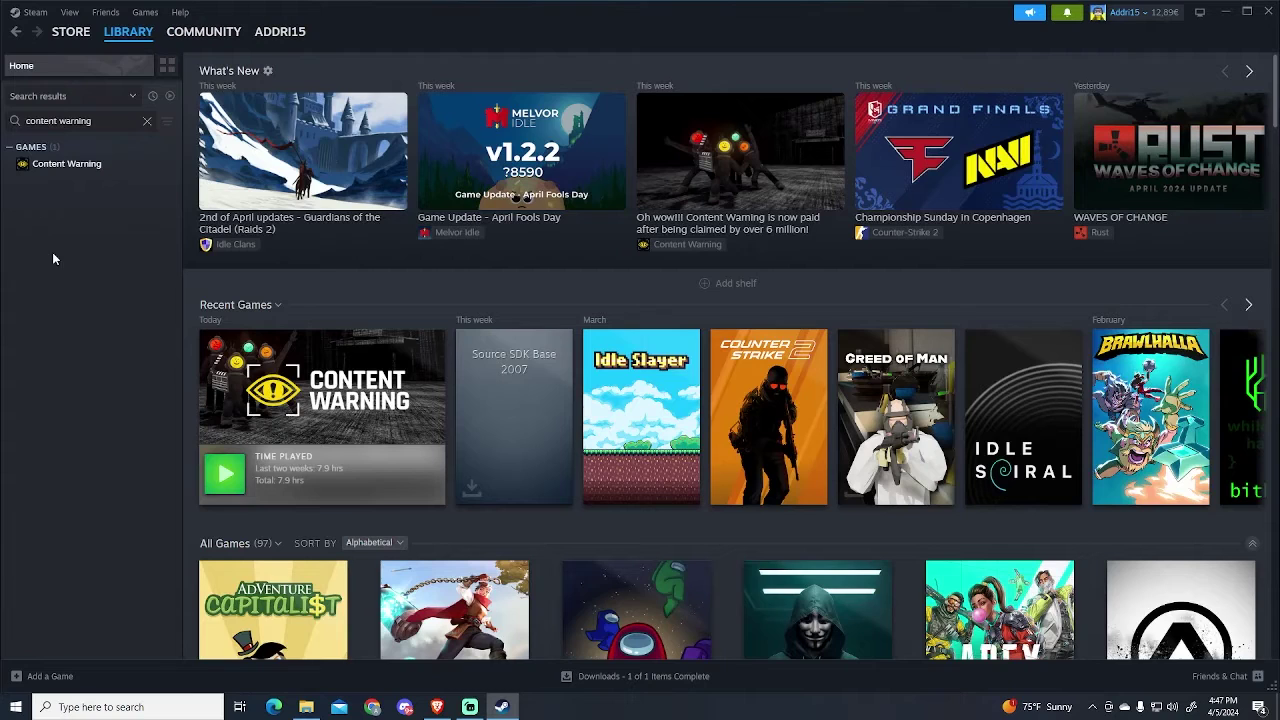
right_click(70, 171)
mouse_move(105, 245)
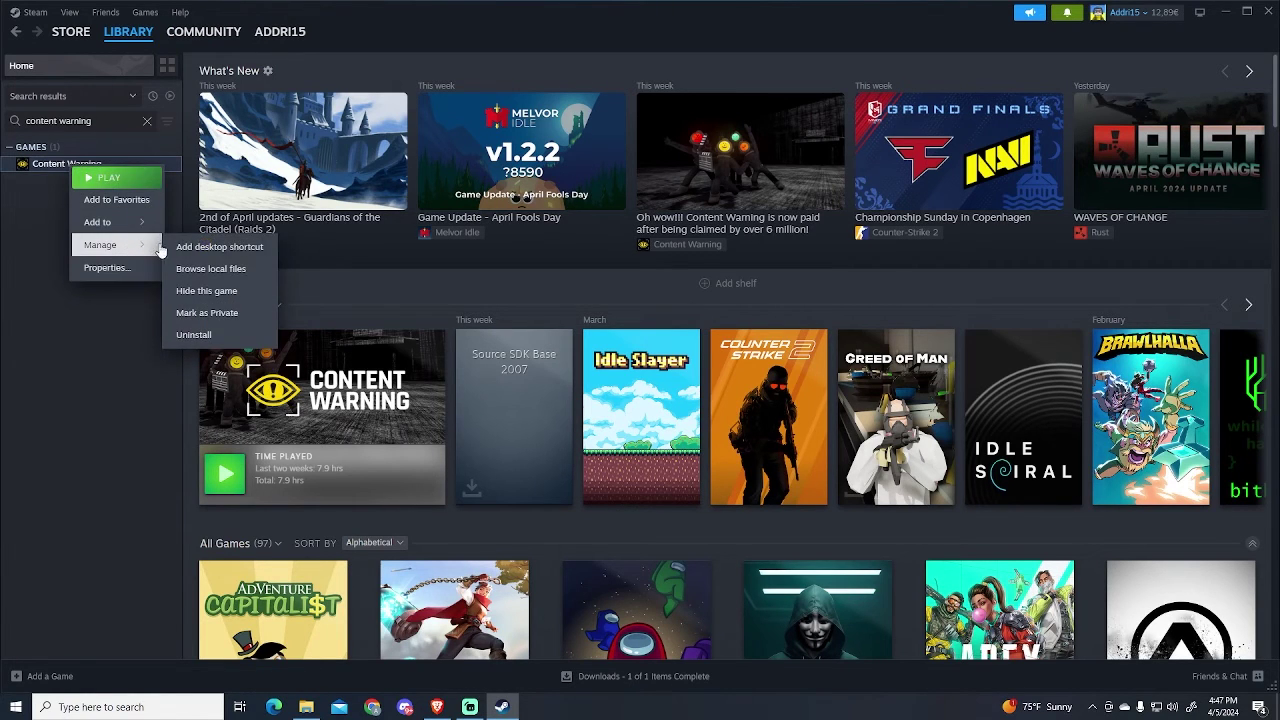
left_click(218, 270)
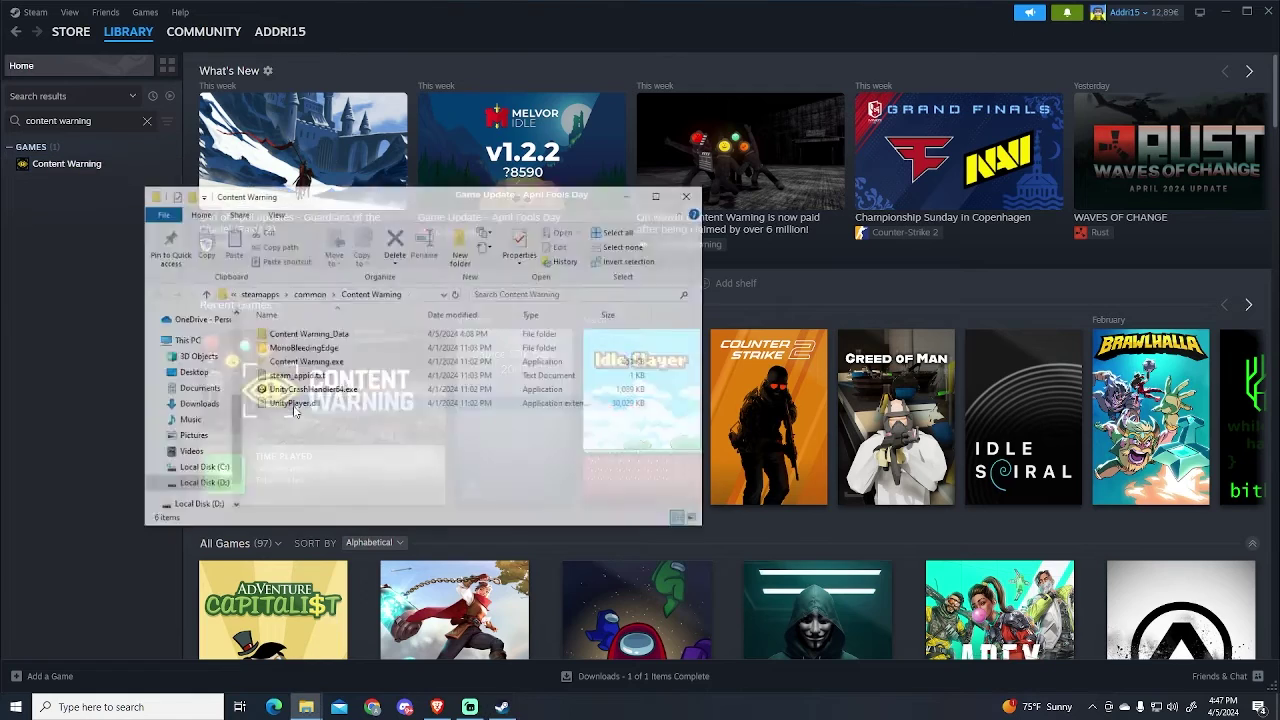
left_click_drag(296, 442, 435, 318)
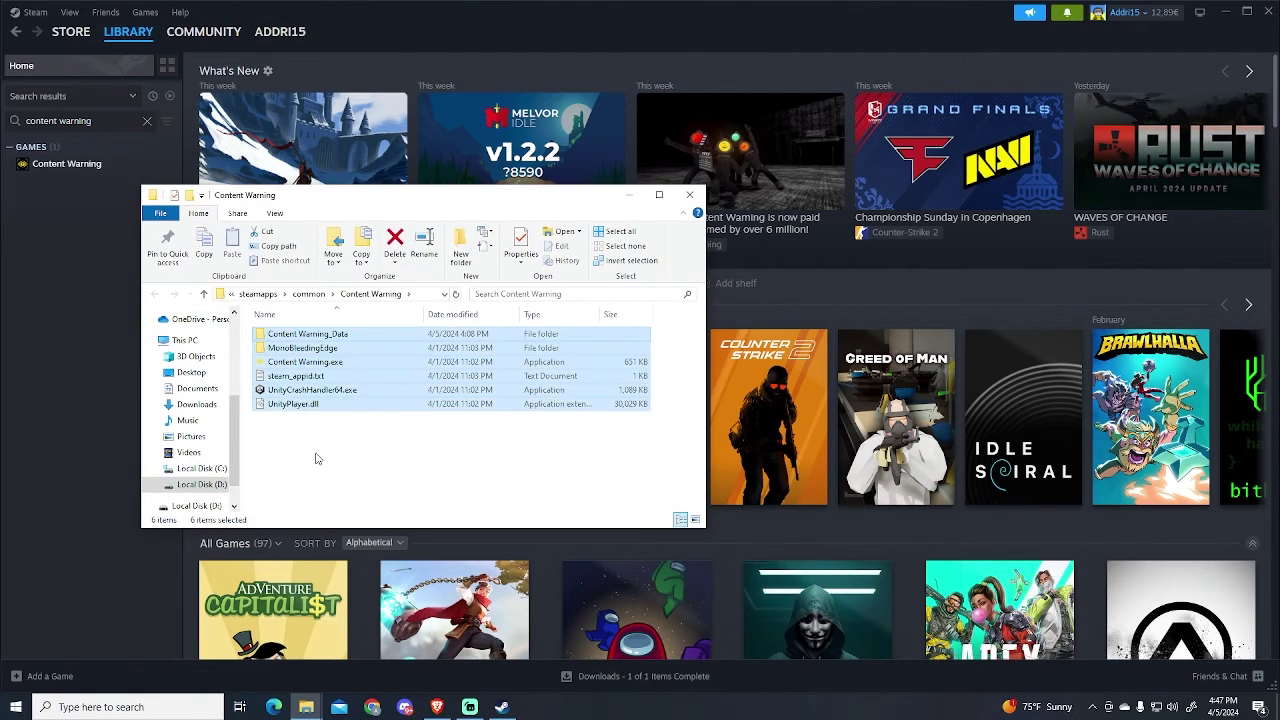
left_click(316, 458)
- Copy BepInEx, doorstop_config.ini and winhttp.dll into the Content Warning folder
left_click(1229, 13)
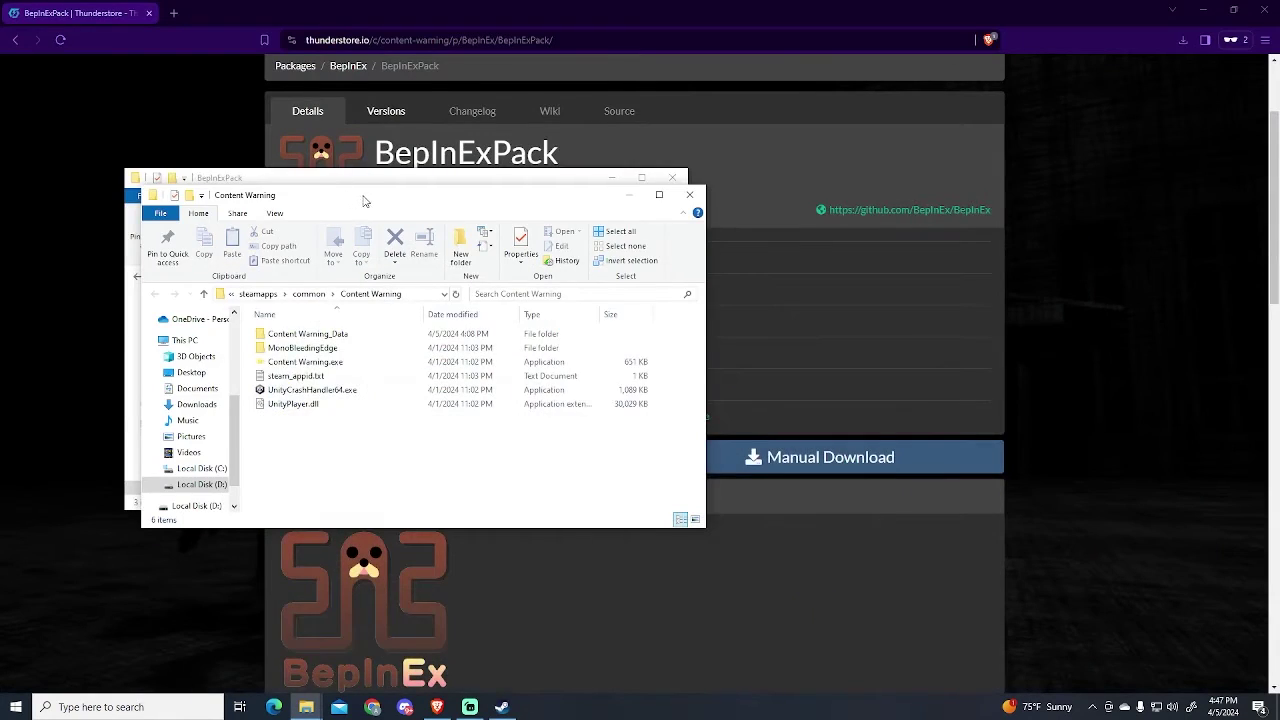
left_click_drag(364, 201, 549, 191)
left_click_drag(366, 185, 327, 191)
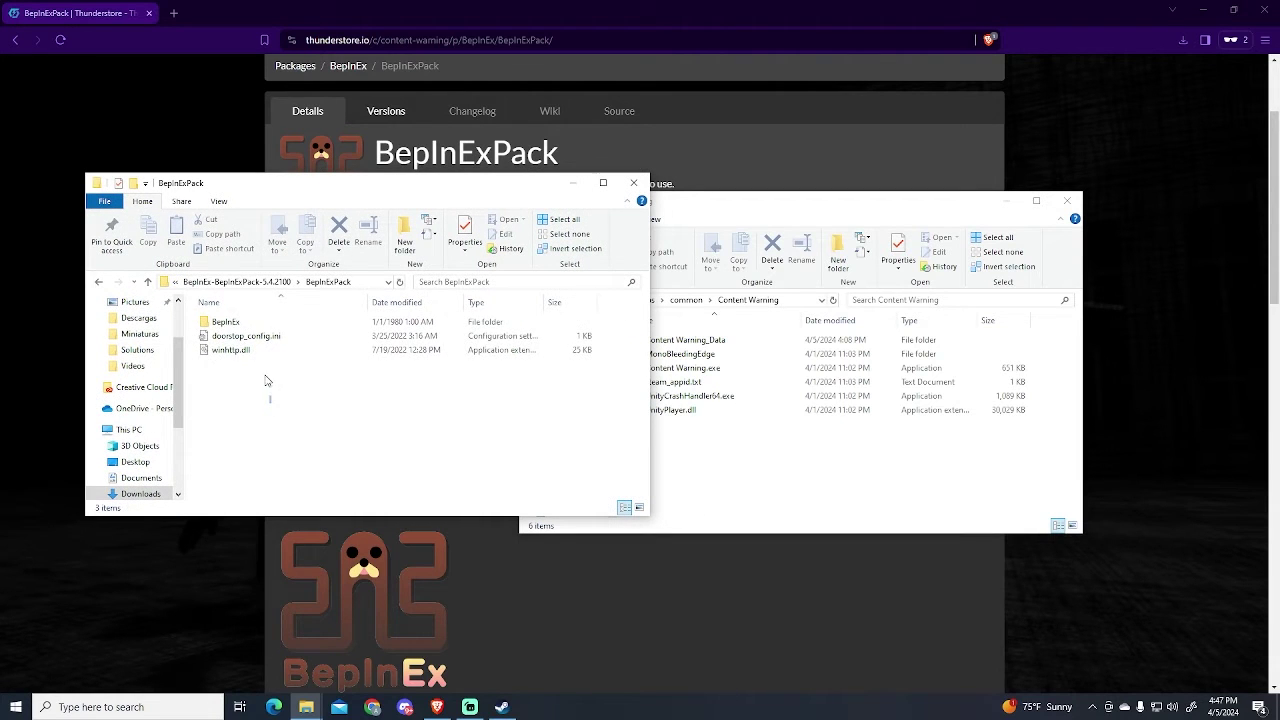
mouse_move(249, 383)
left_mouse_down()
mouse_move(264, 336)
mouse_move(703, 453)
left_mouse_up()
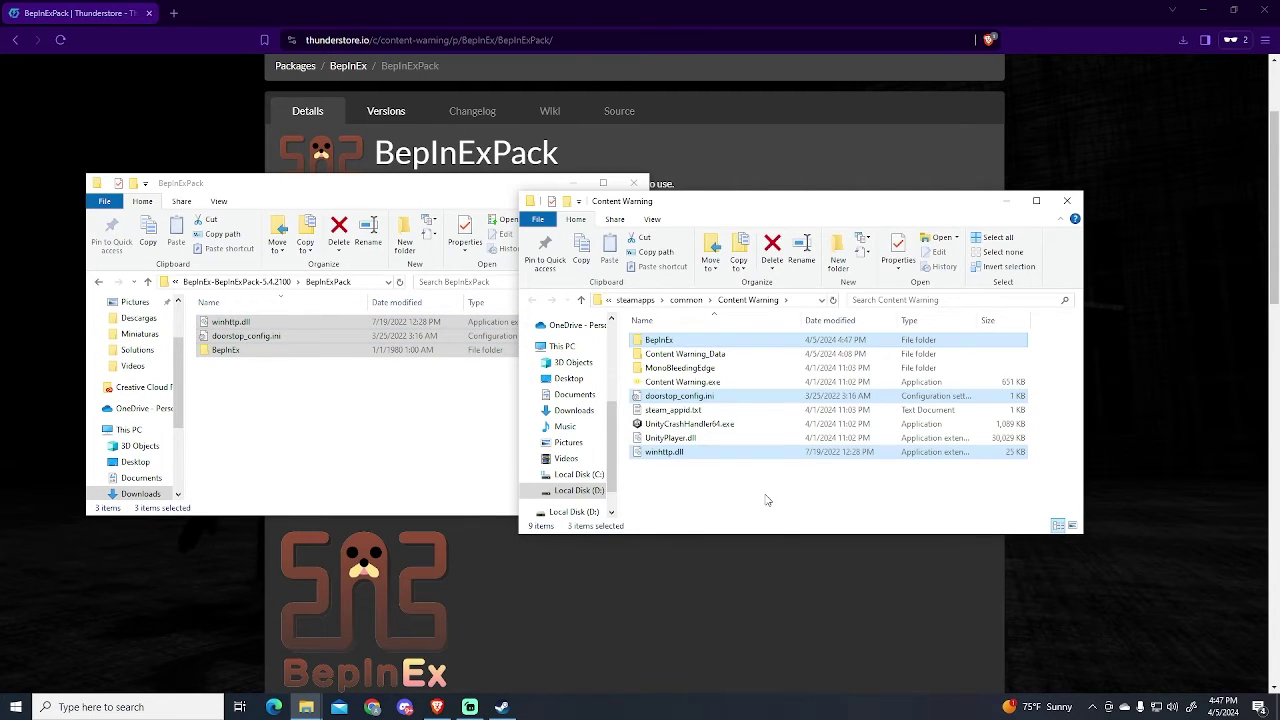
left_click_drag(944, 198, 830, 174)
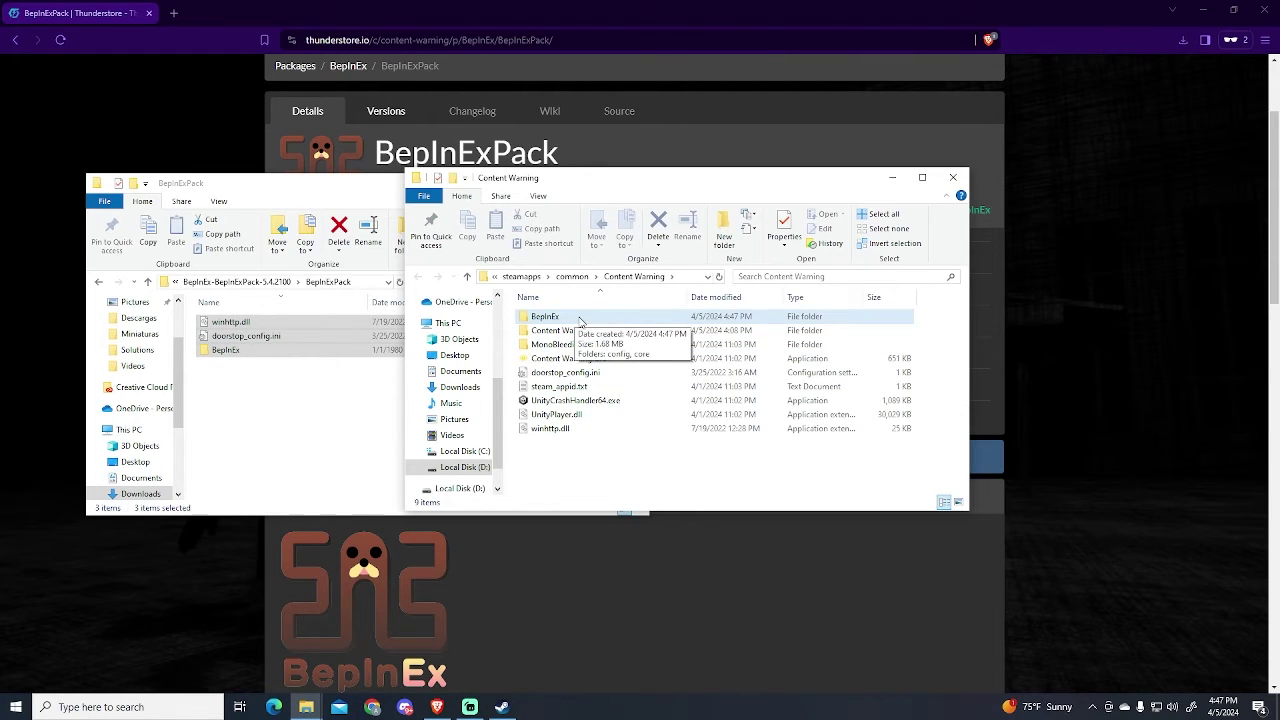
- Check the copied BepInEx folder holds config and core, then return to Content Warning
double_click(575, 318)
left_click_drag(575, 390, 592, 300)
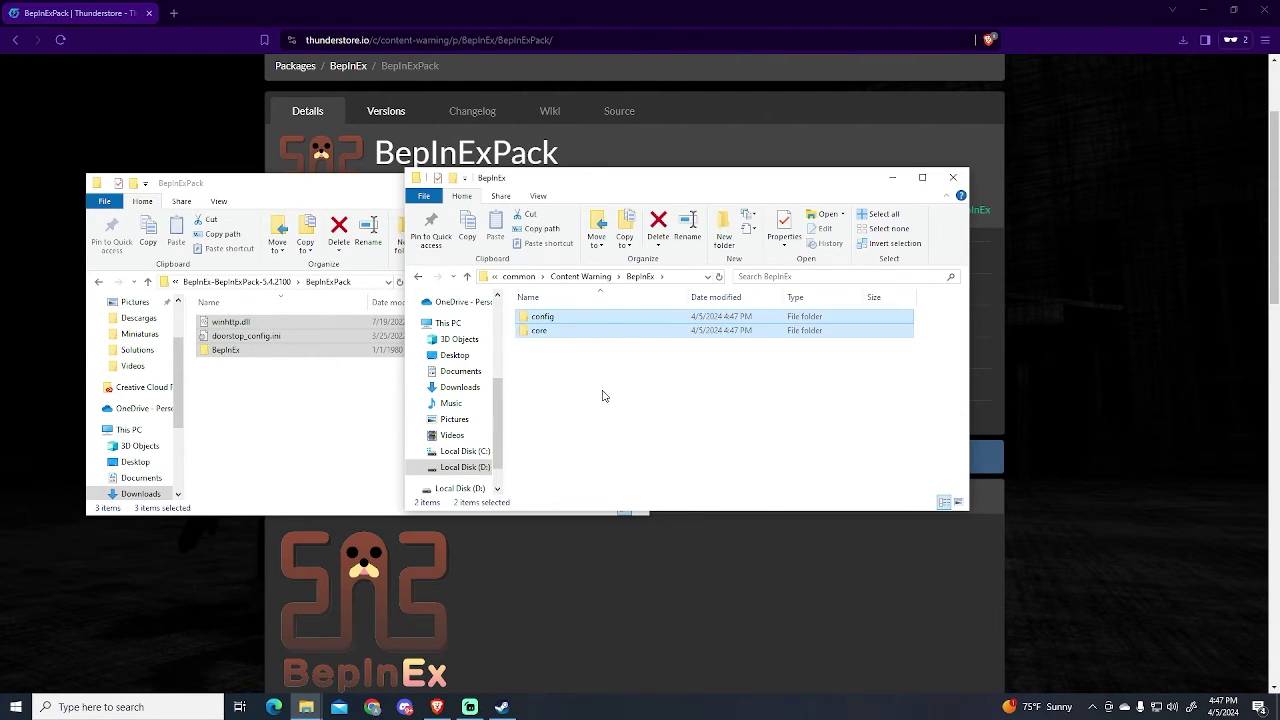
left_click(549, 367)
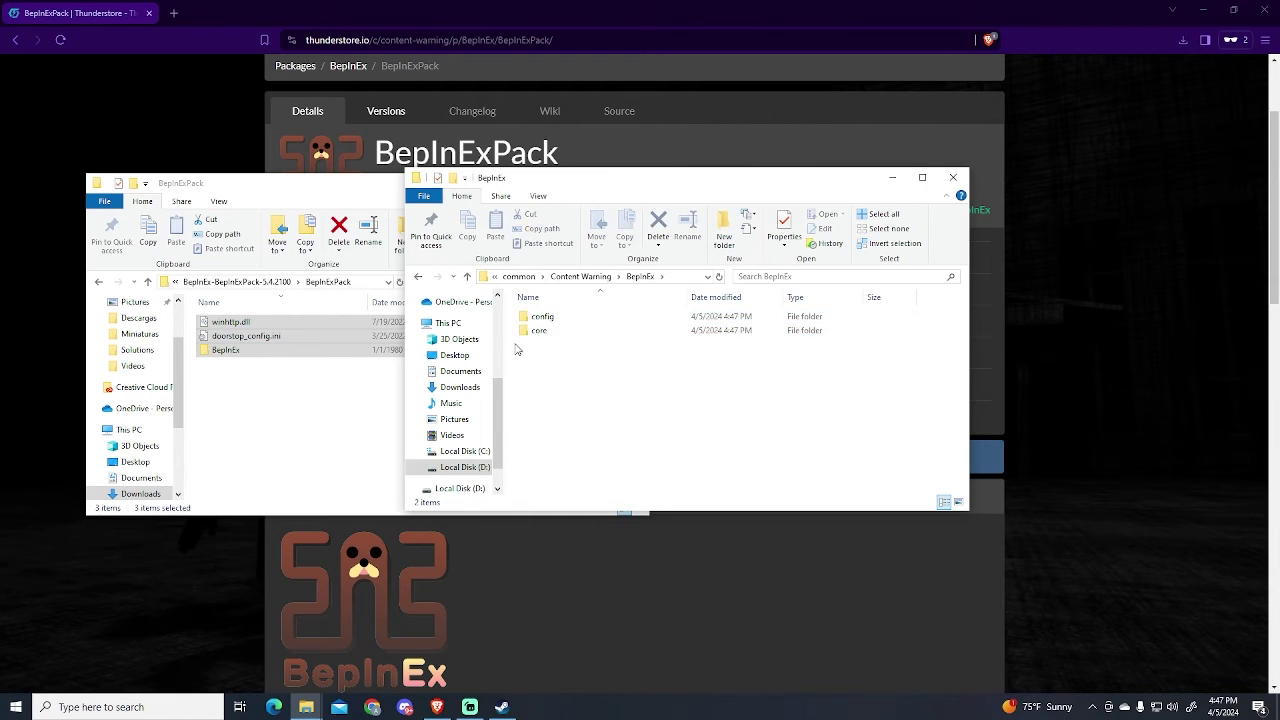
left_click(600, 277)
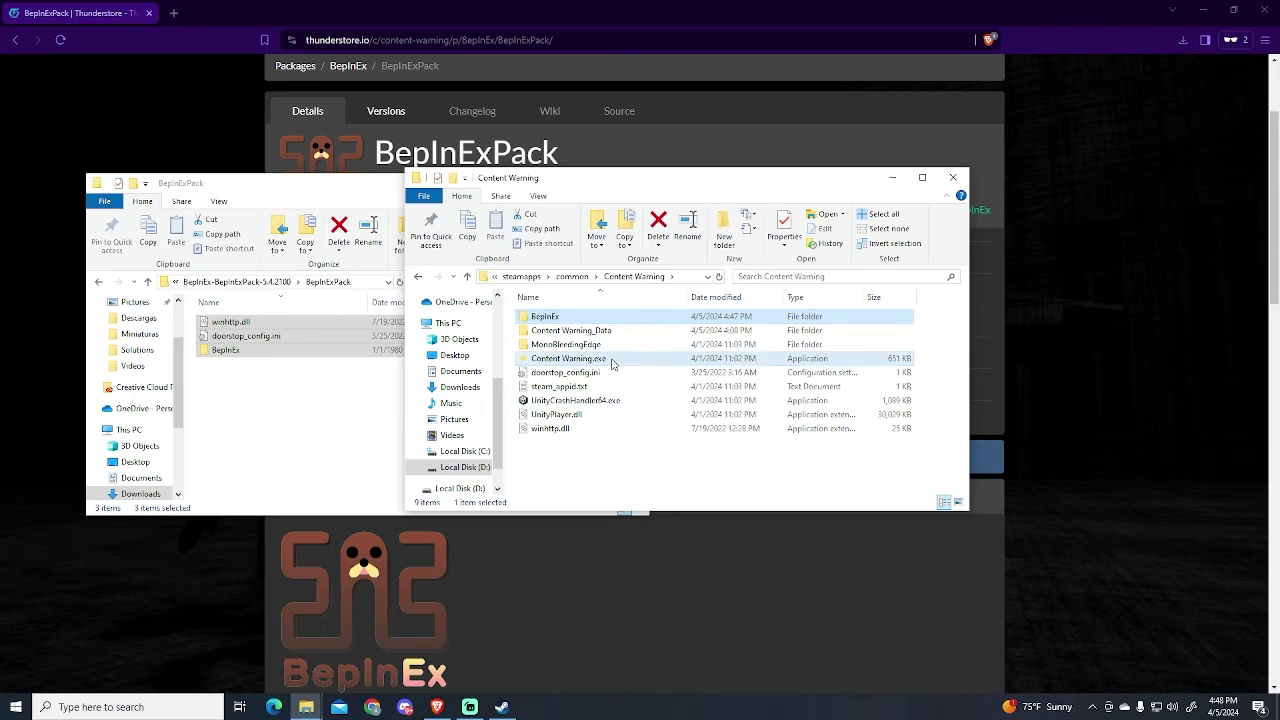
- Launch Content Warning.exe, let the BepInEx console load it to the main menu, then quit
left_click(604, 360)
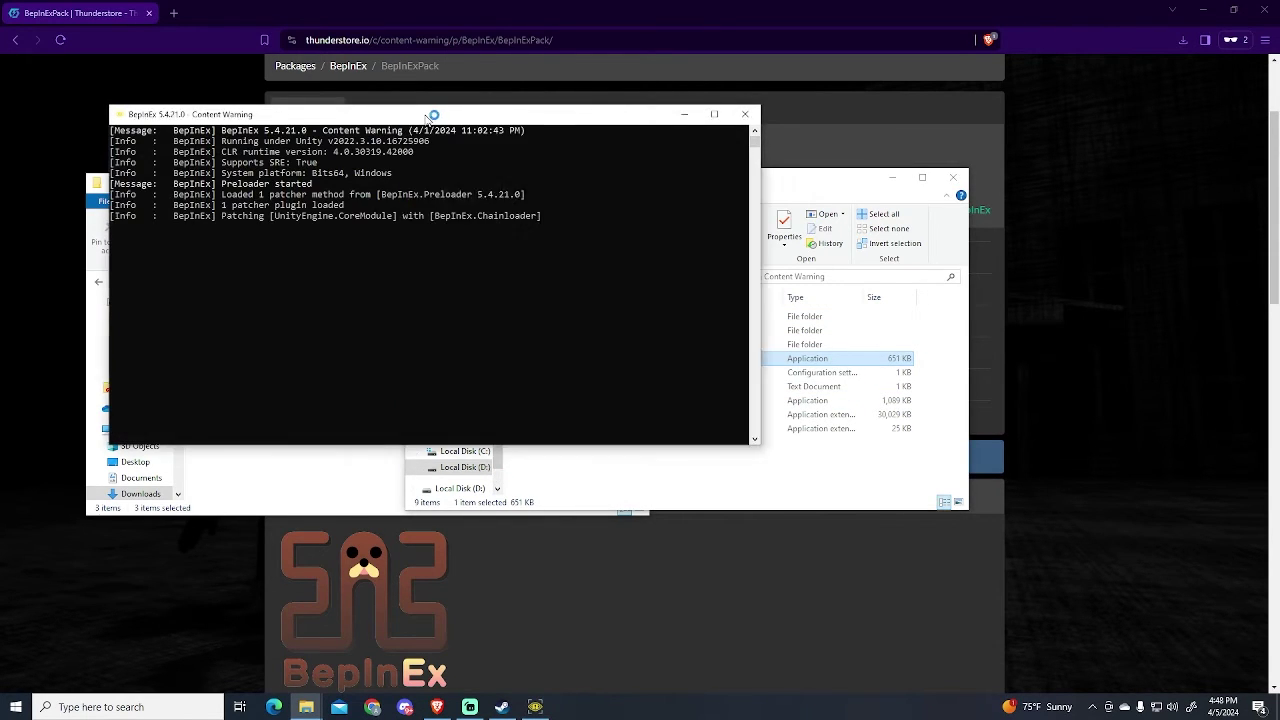
left_click_drag(565, 246, 622, 203)
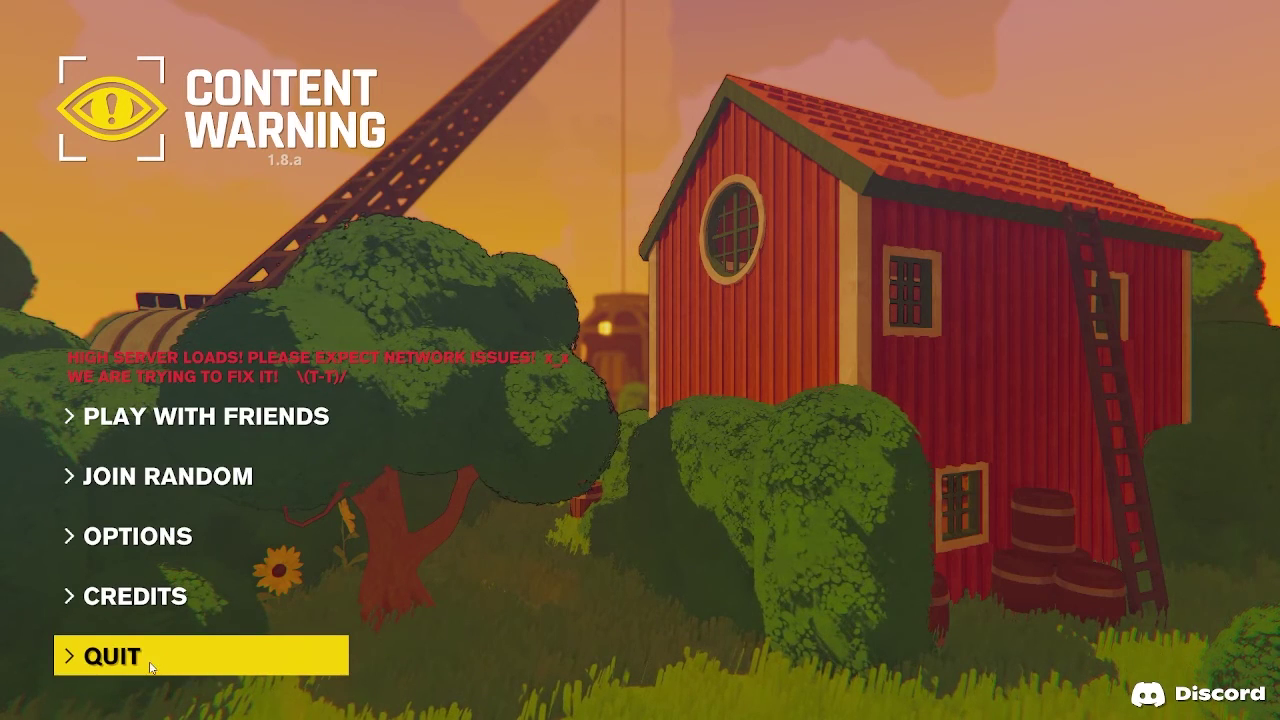
left_click(190, 655)
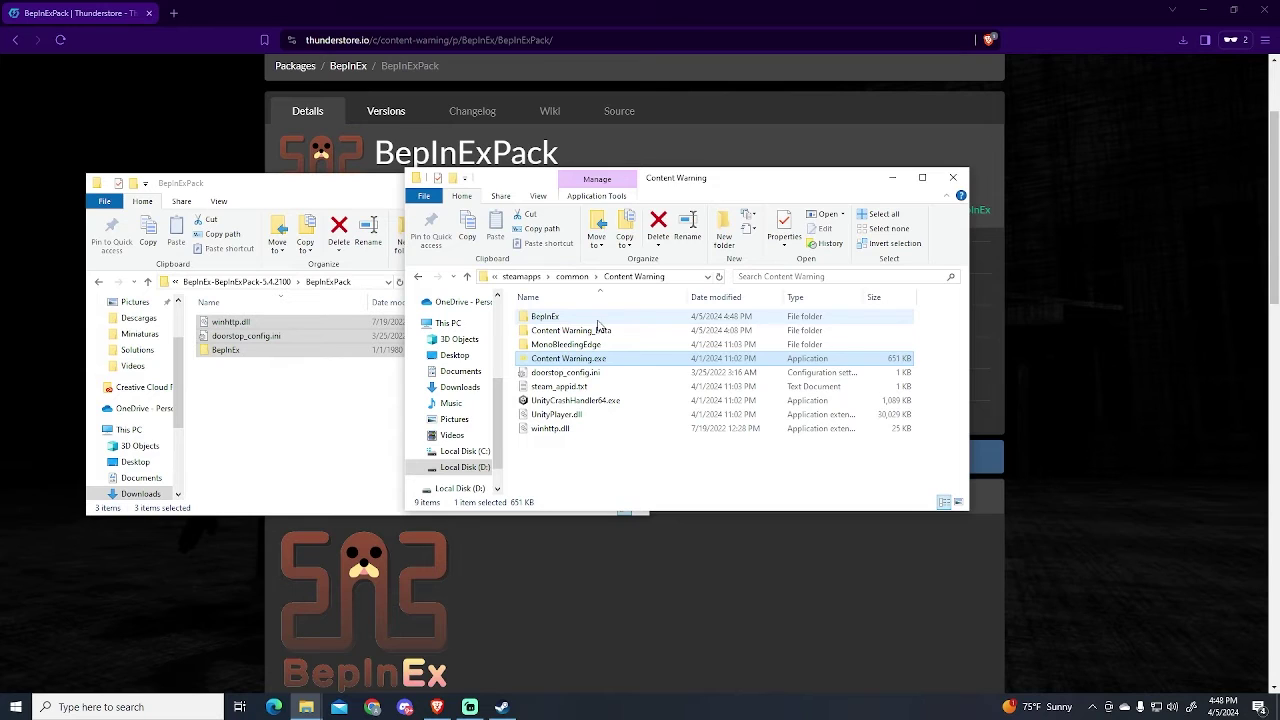
- Review BepInEx's six generated items and open the empty plugins folder
double_click(560, 316)
left_click_drag(591, 434, 600, 312)
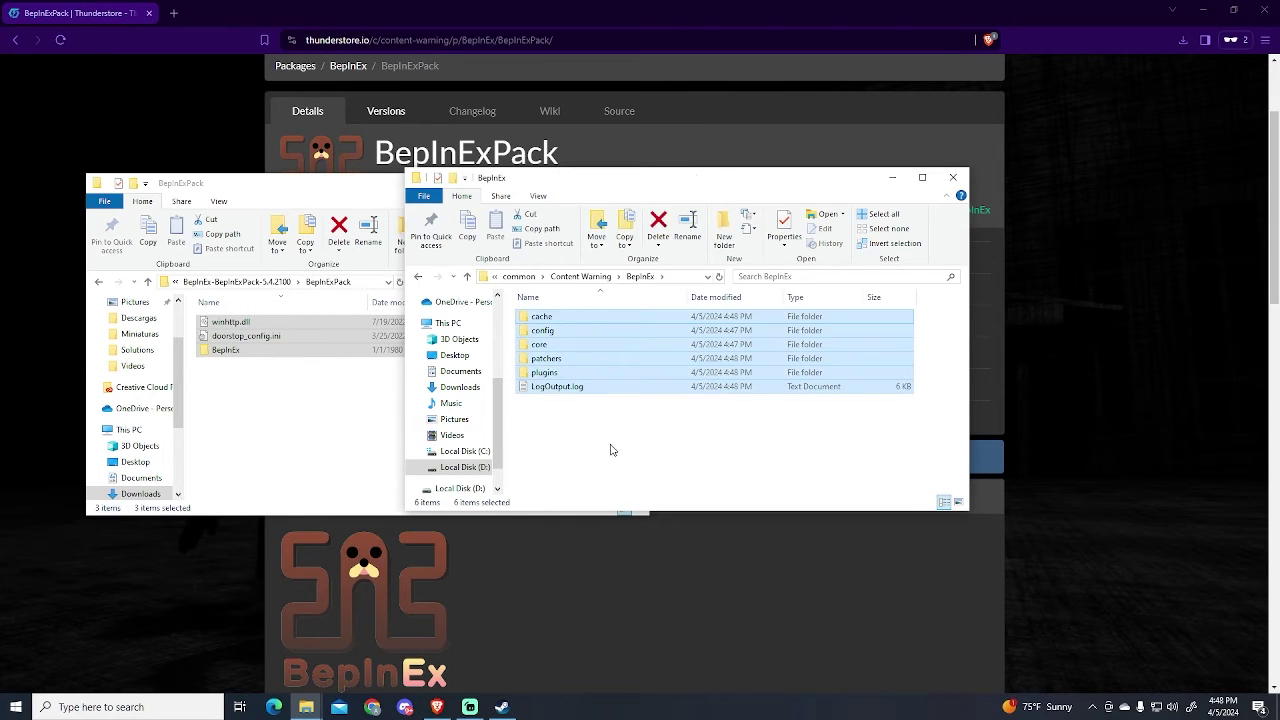
left_click(620, 472)
left_click_drag(594, 432, 570, 253)
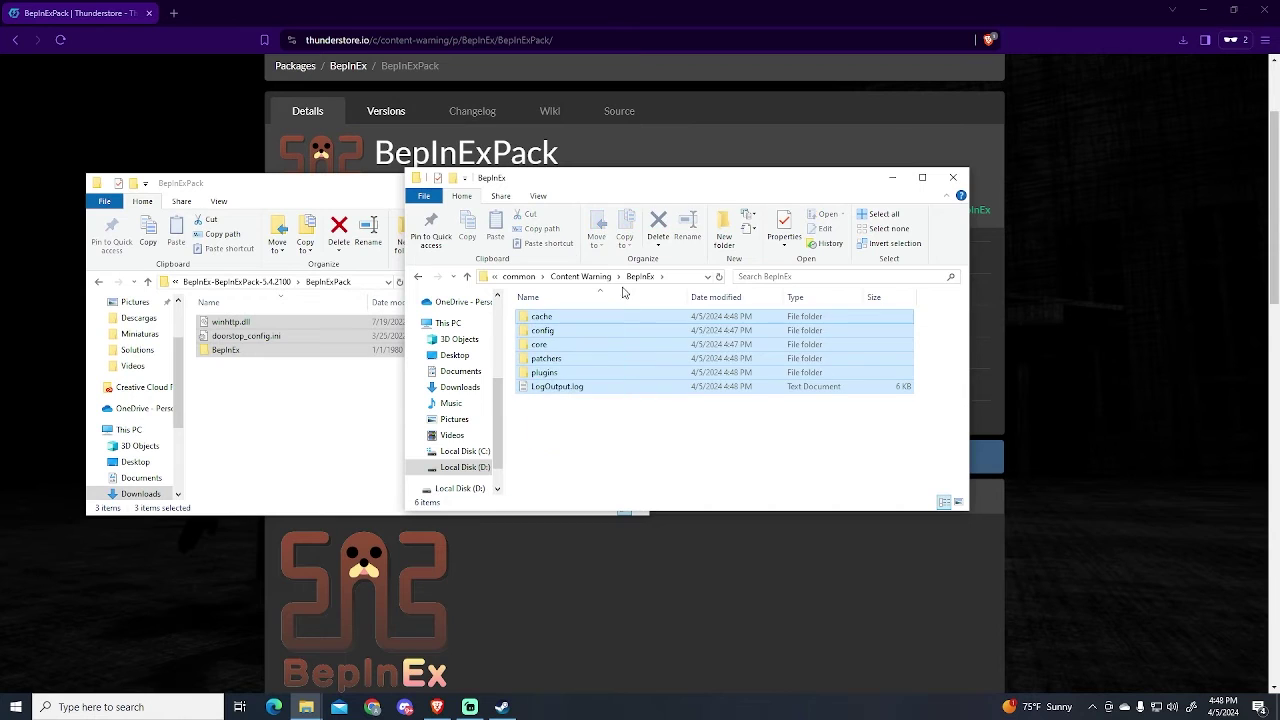
left_click(560, 440)
double_click(571, 372)
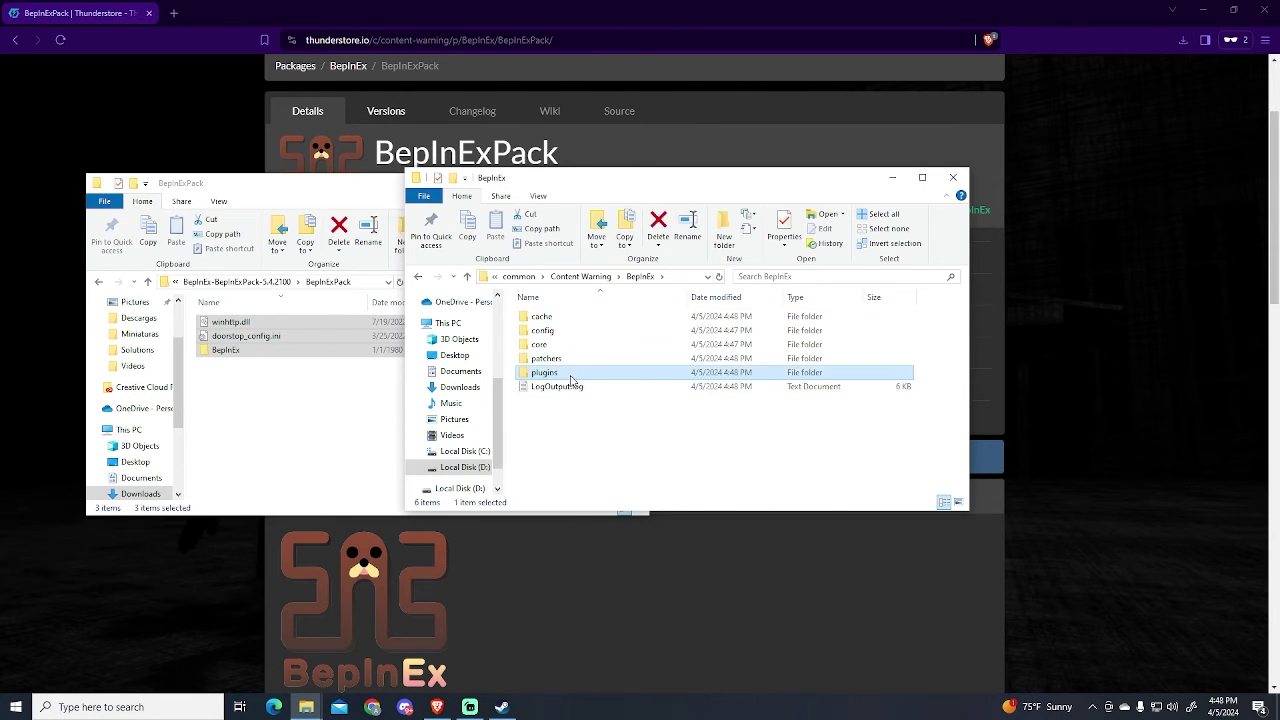
- Move the plugins window aside and return the browser to the Content Warning mod listing
key("alt+Tab")
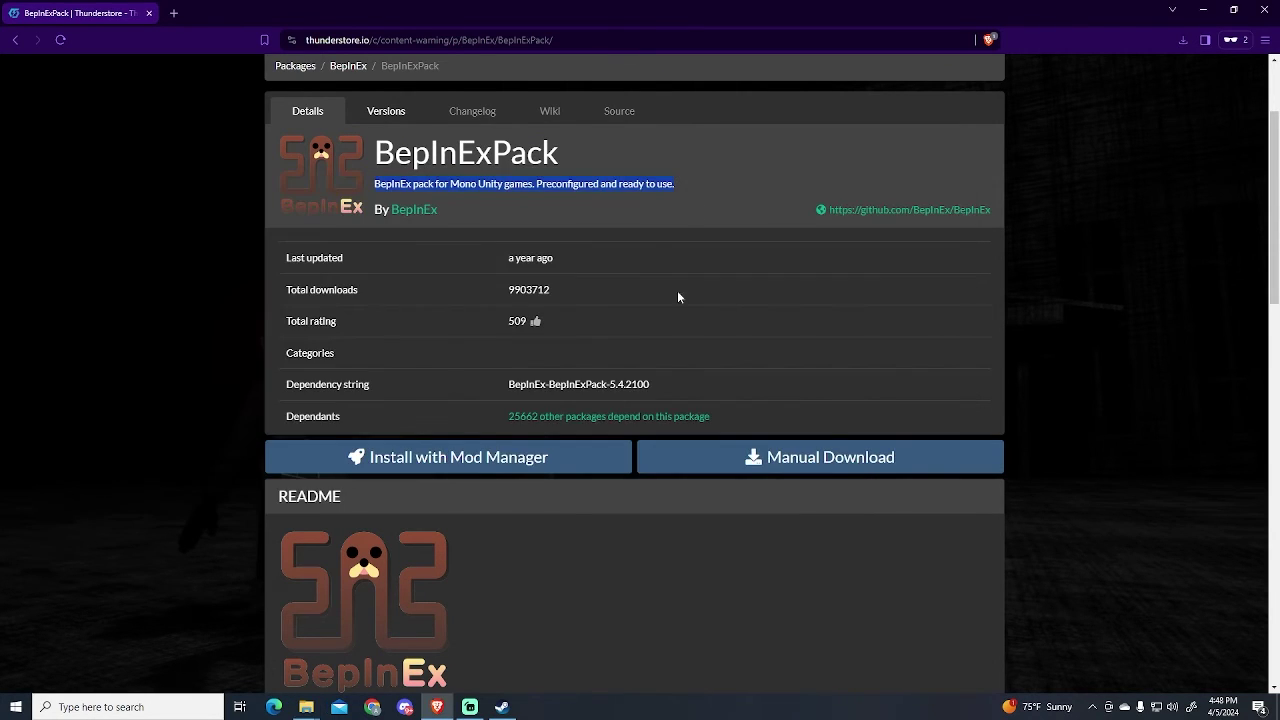
mouse_move(306, 707)
left_click(373, 640)
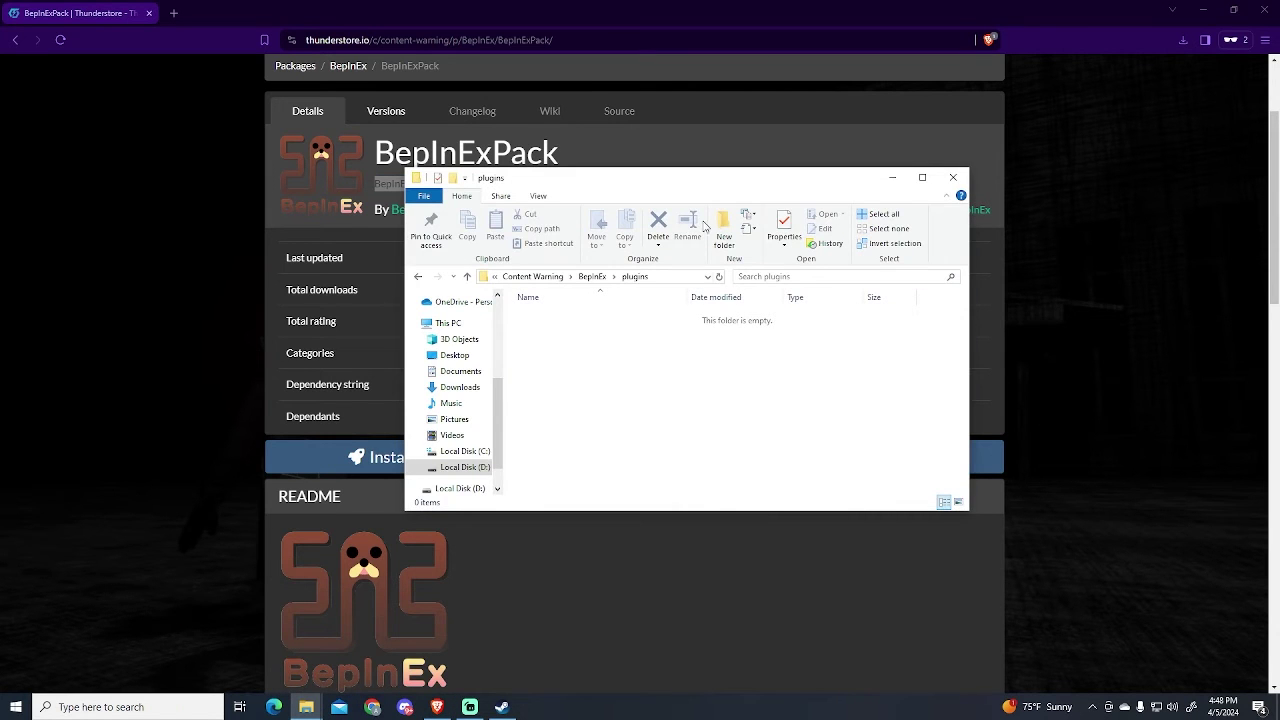
left_click_drag(729, 179, 909, 160)
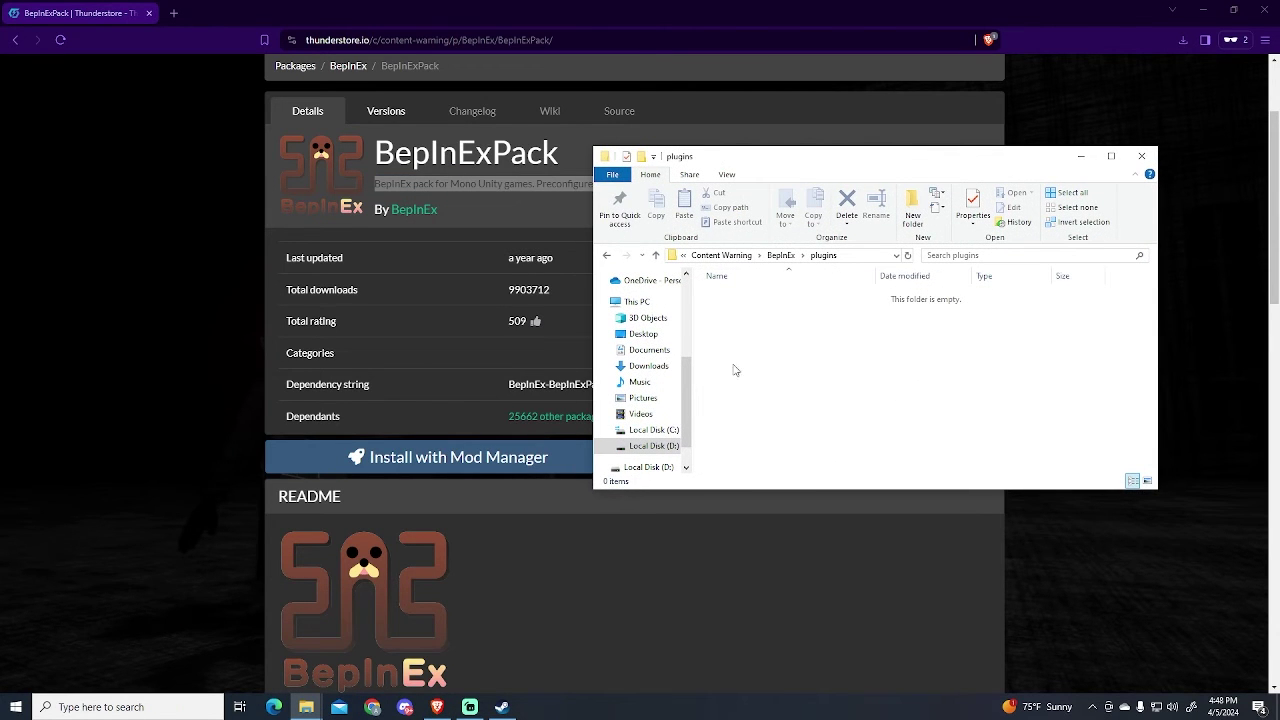
left_click(134, 351)
key("alt+Left")
- Open the ExtraItems mod page from the Content Warning listing
scroll(180, 402, "down", 3)
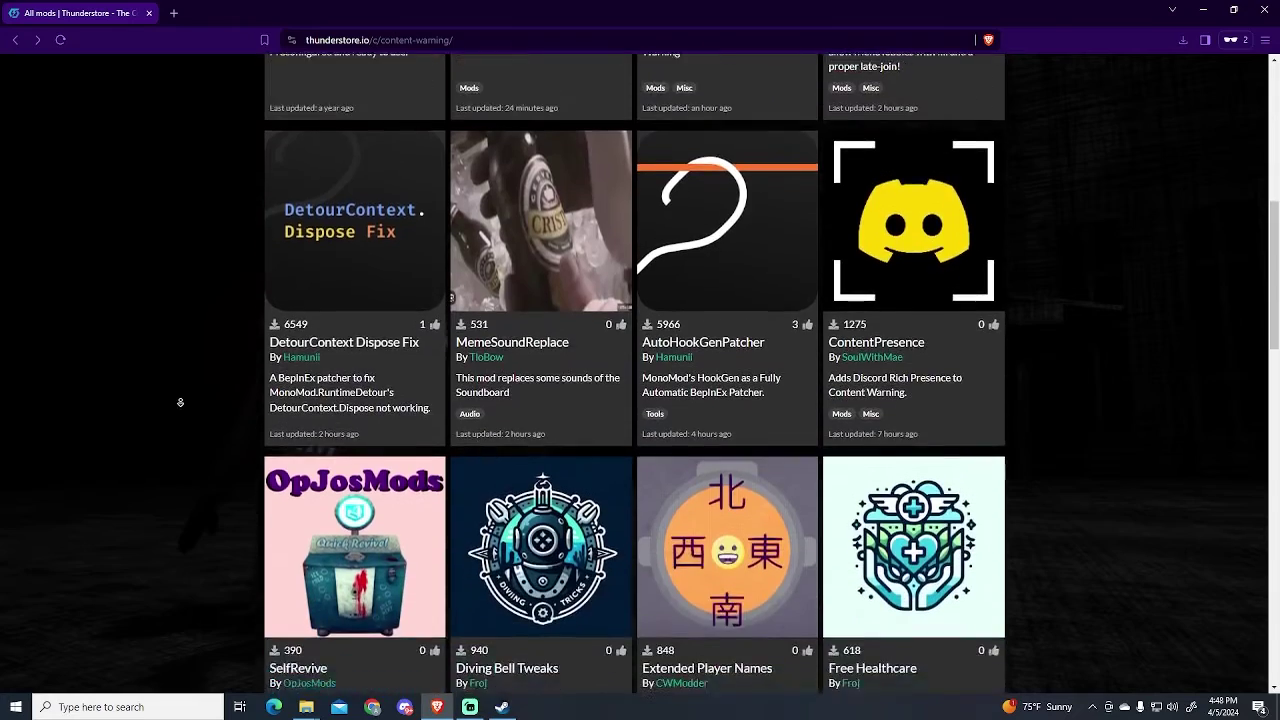
scroll(180, 402, "down", 3)
scroll(180, 402, "up", 3)
scroll(180, 402, "up", 6)
left_click(503, 502)
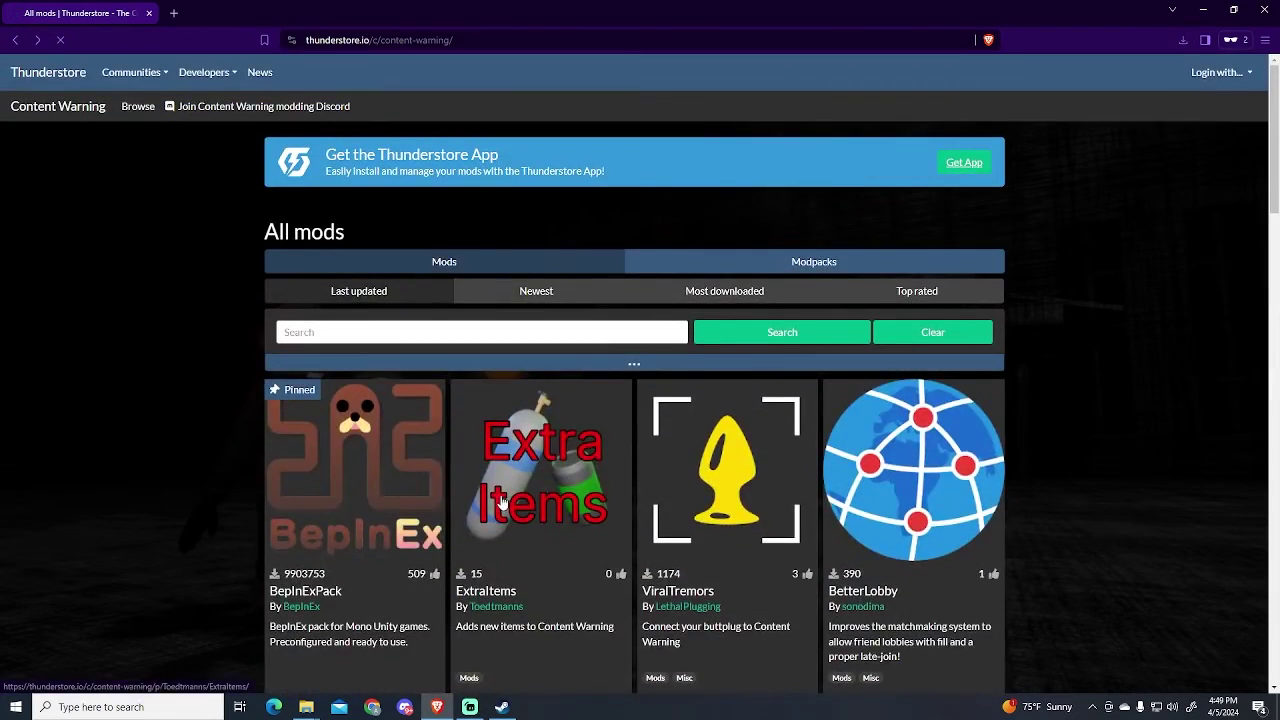
scroll(794, 563, "down", 1)
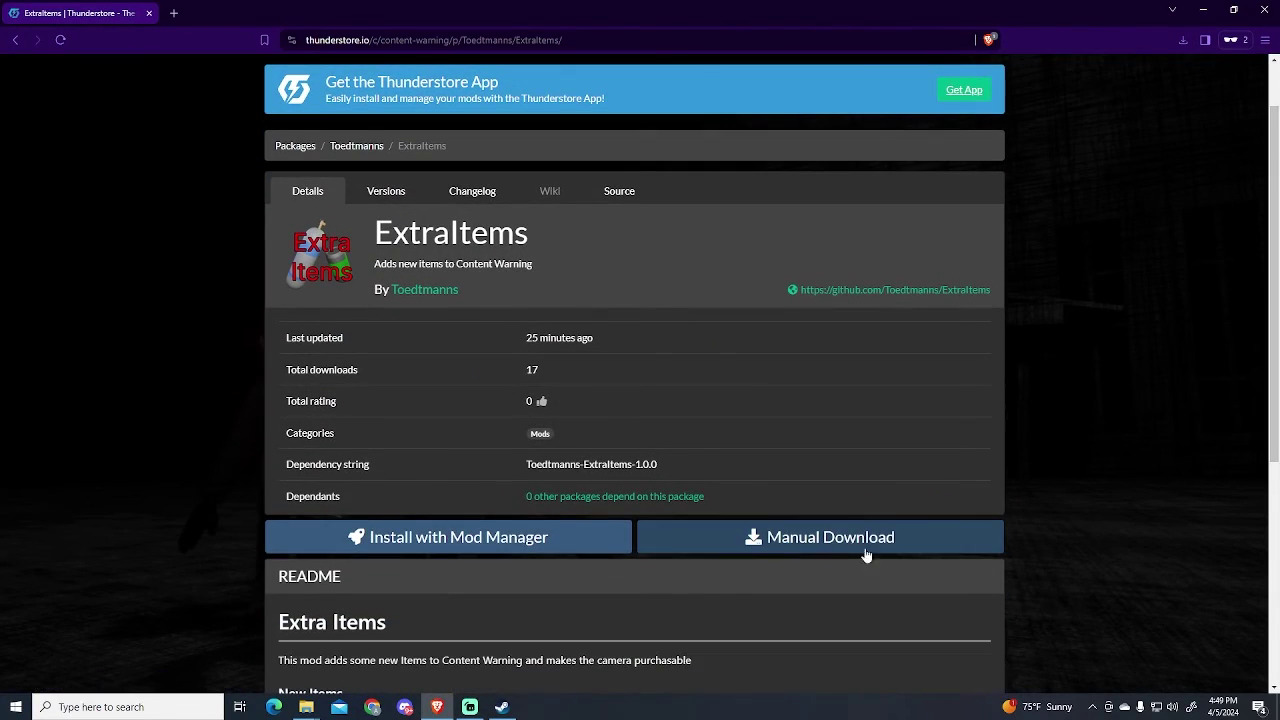
- Restore Explorer, go up from plugins to the Content Warning folder, and move it left
left_click(373, 660)
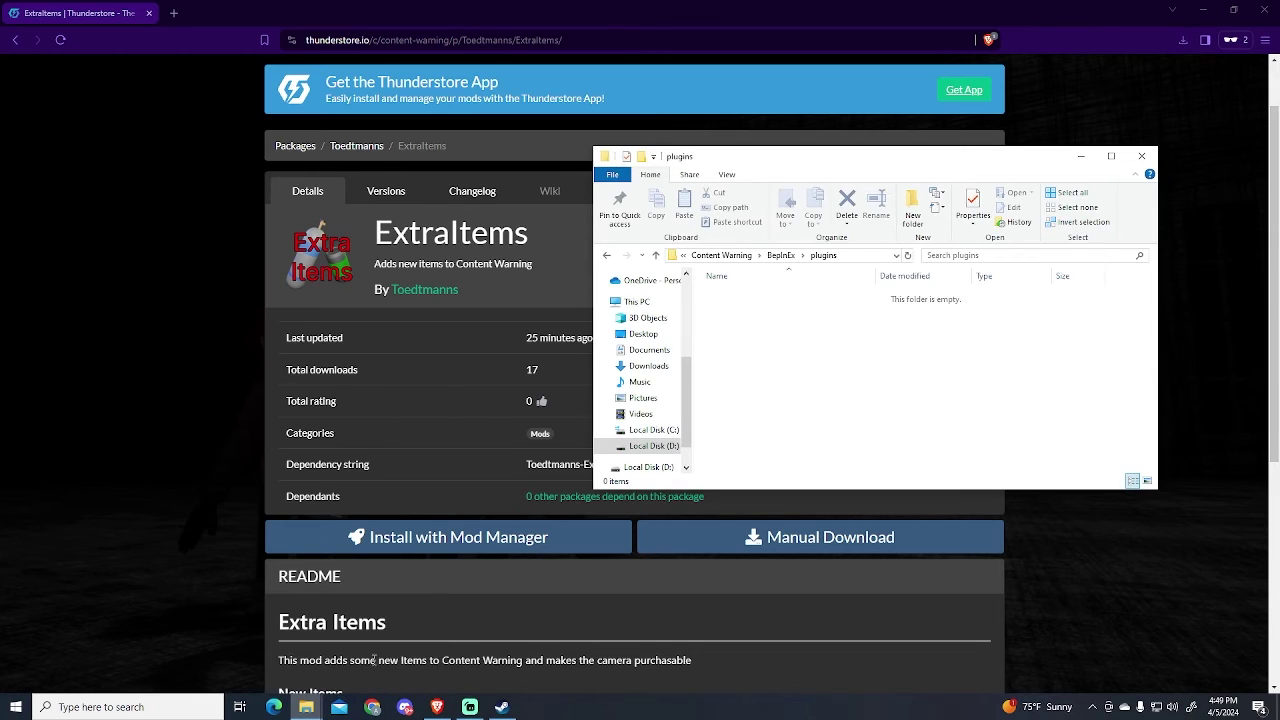
left_click_drag(795, 331, 838, 367)
left_click(781, 255)
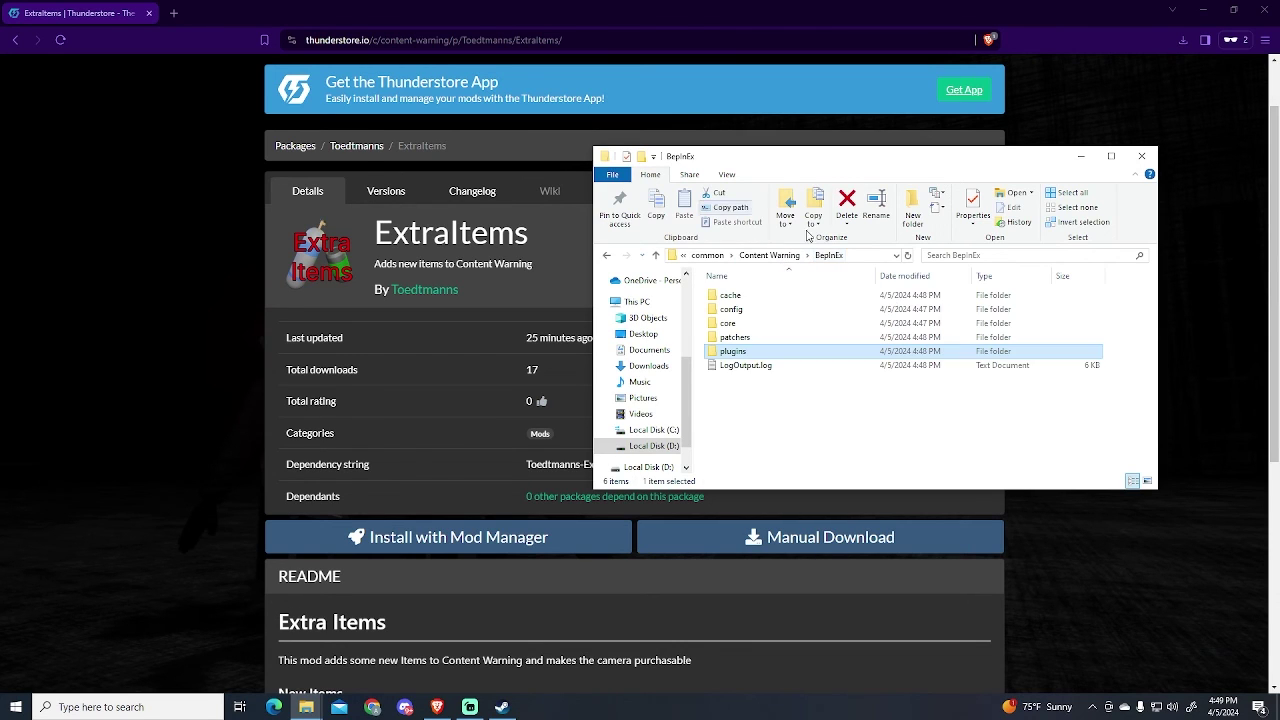
left_click(785, 256)
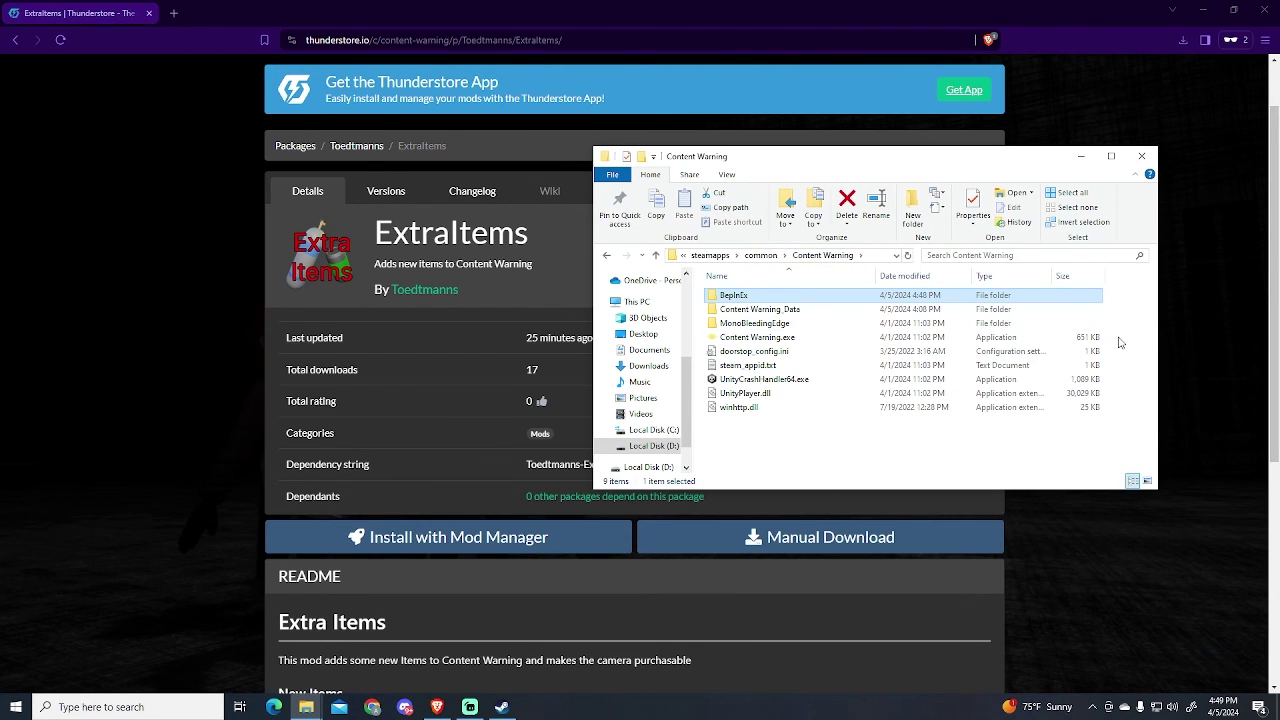
left_click(780, 456)
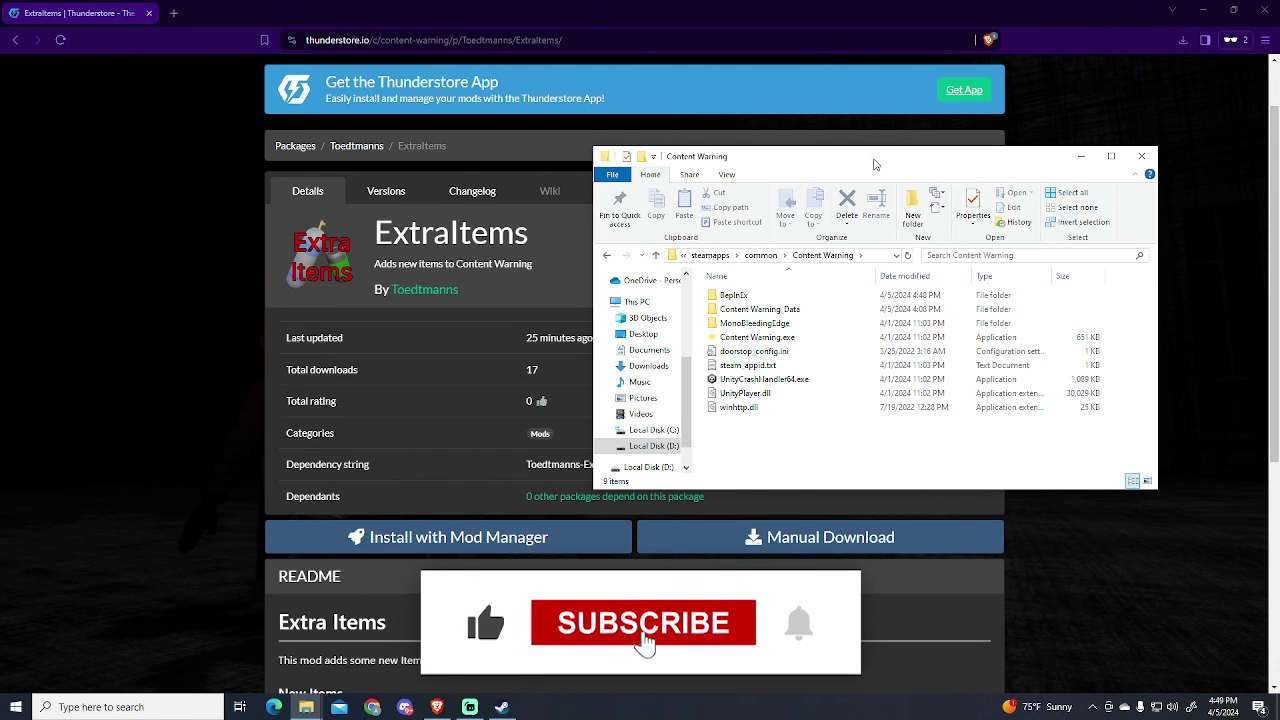
left_click_drag(851, 167, 396, 183)
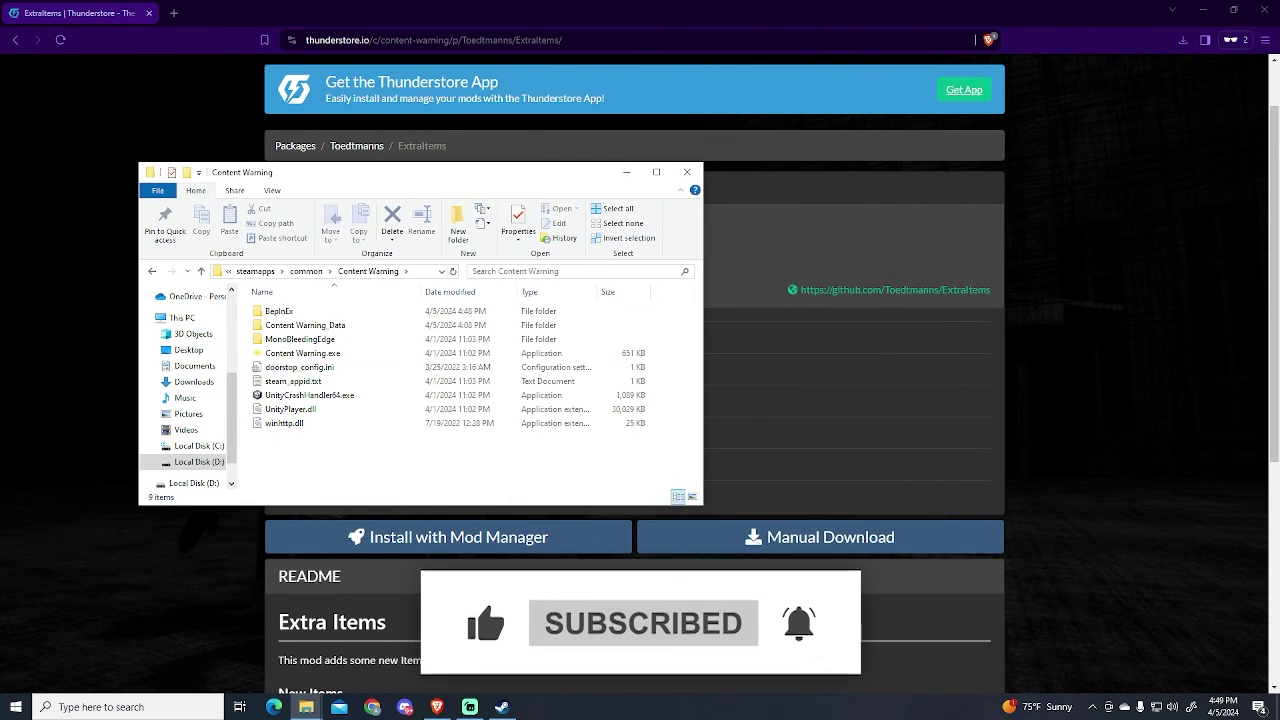